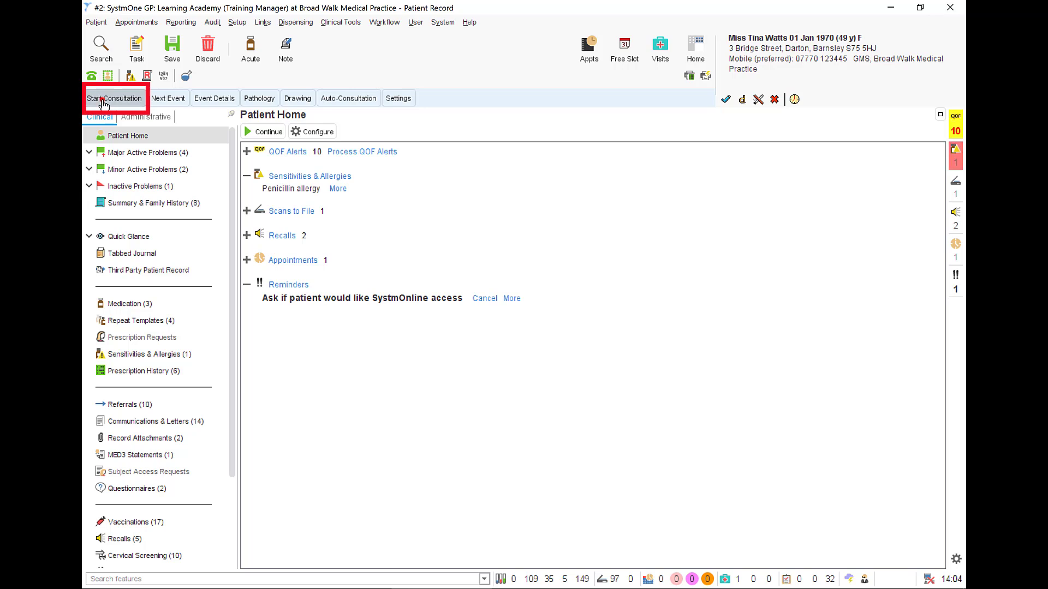
# Step: Start a consultation for the patient and enter "patient attending to discuss medication" in the History section
pyautogui.click(102, 99)
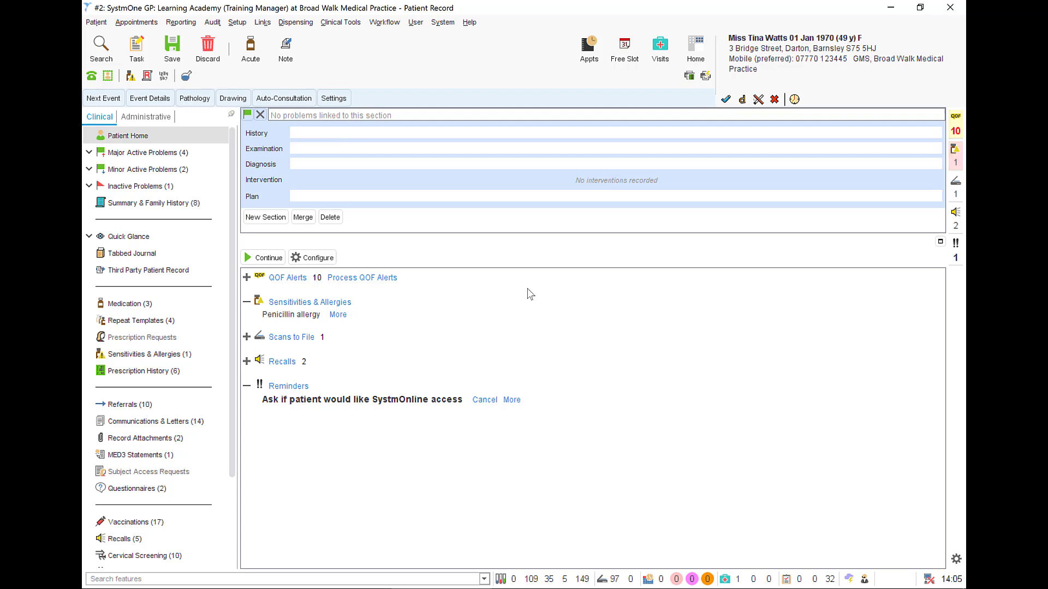
pyautogui.write('patien')
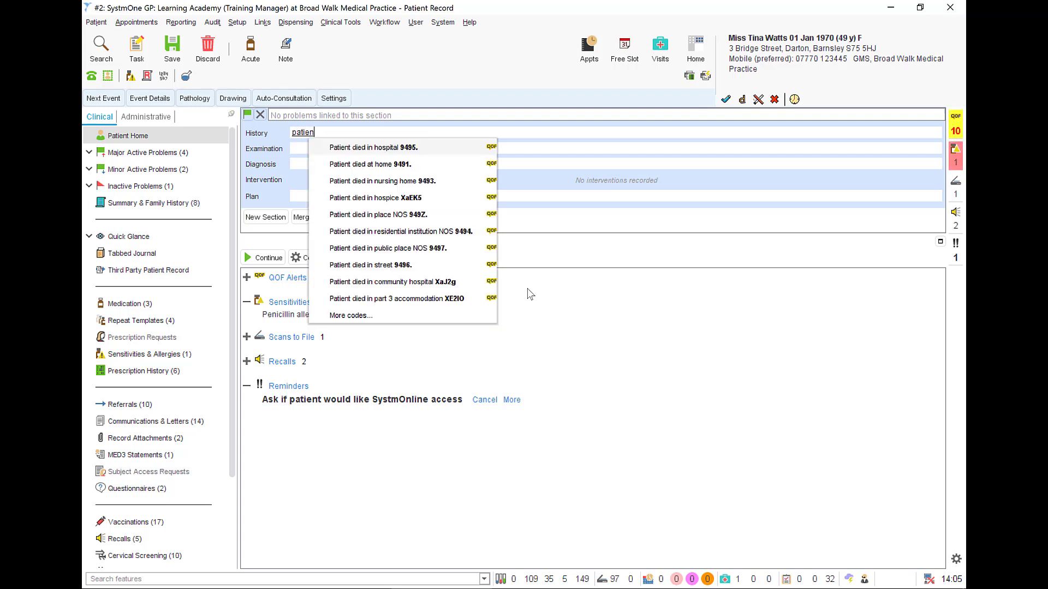
pyautogui.write('t attending ')
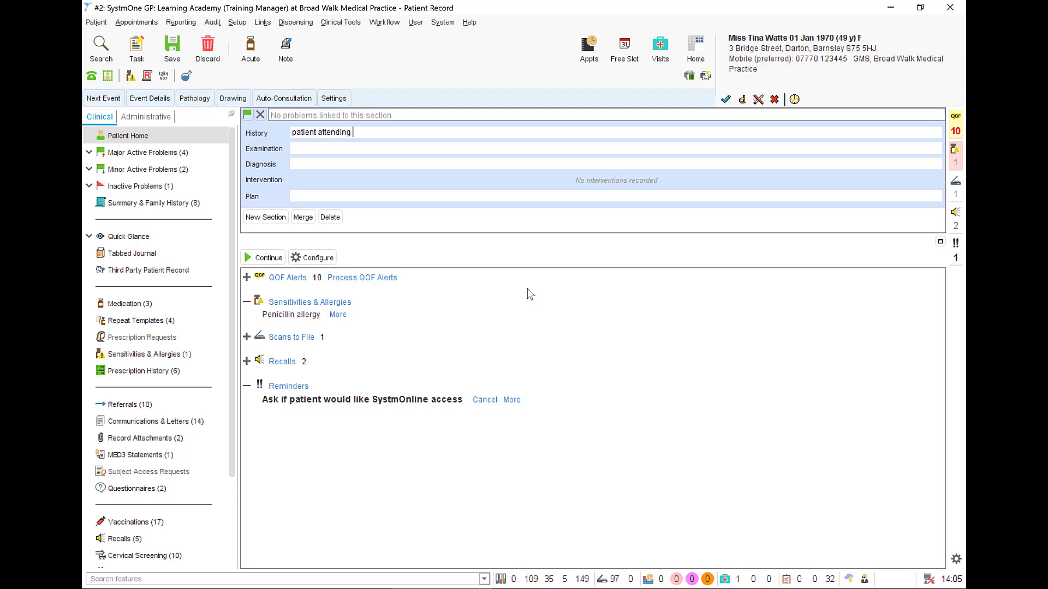
pyautogui.write('to discuss me')
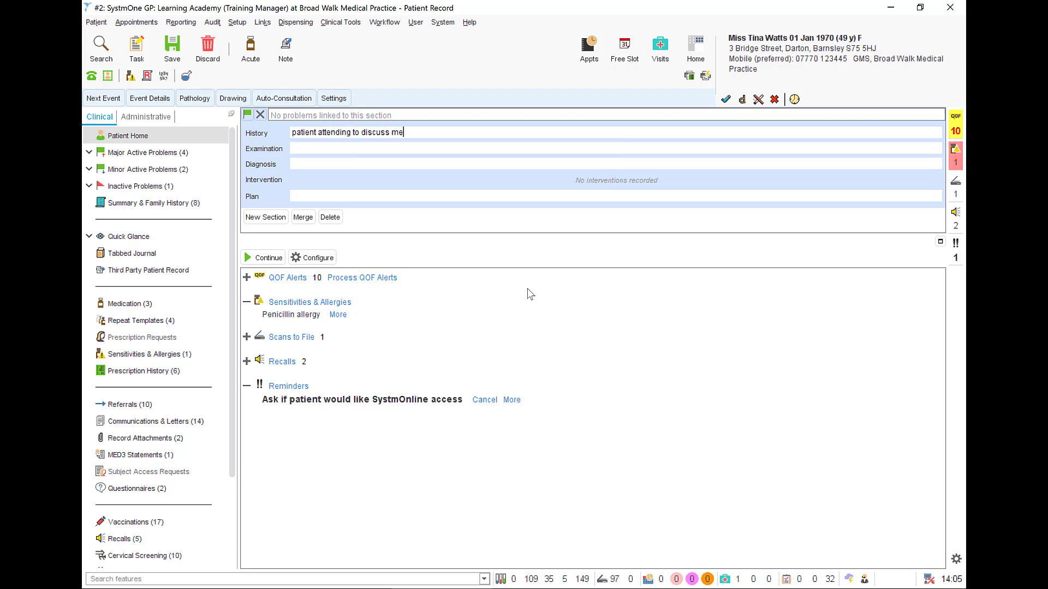
pyautogui.write('dication')
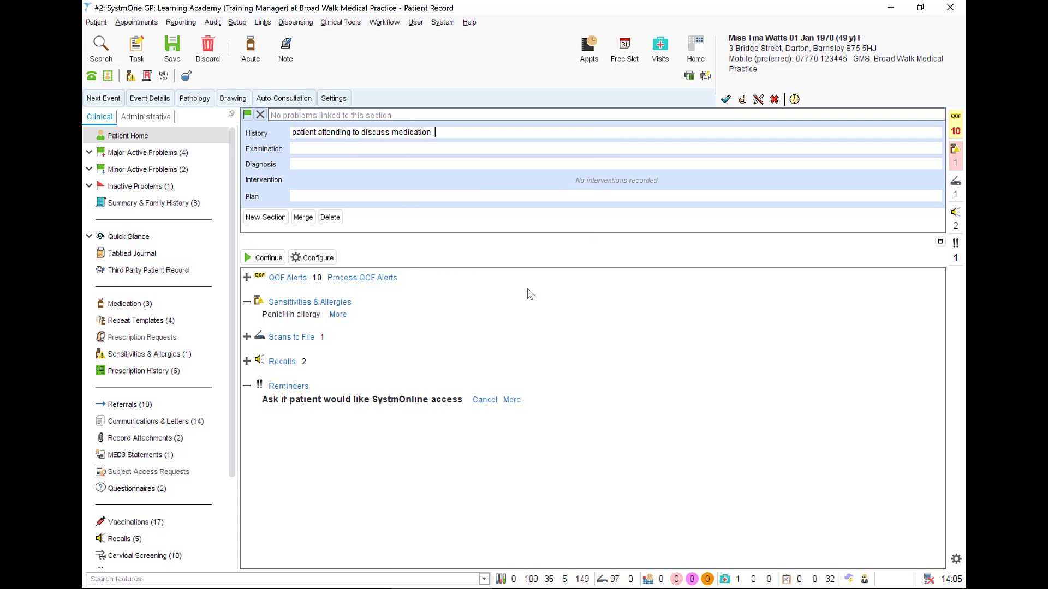
pyautogui.press('Return')
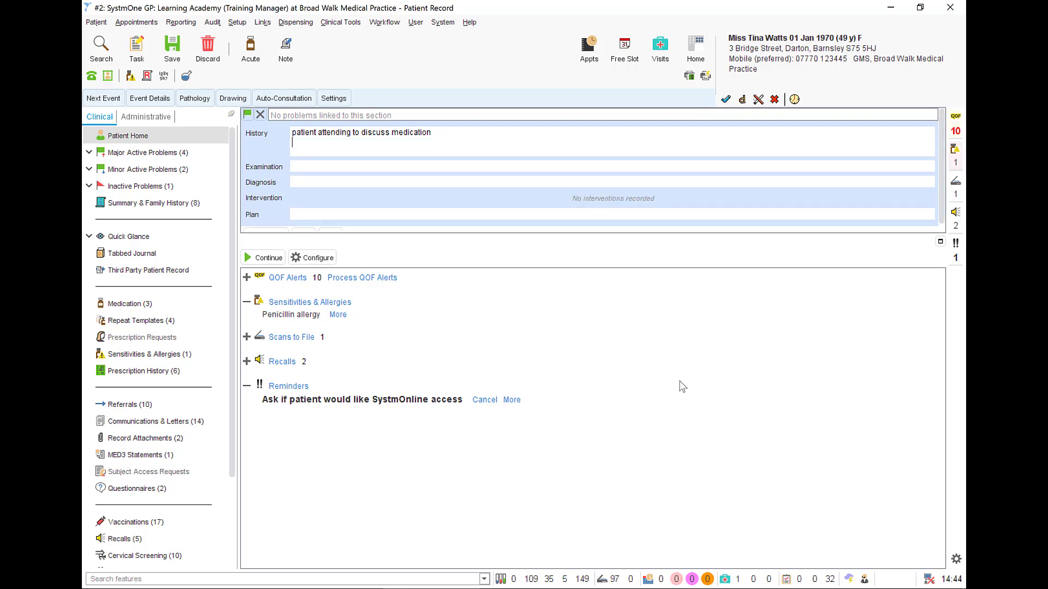
# Step: Add the coded entry Sore throat symptom (XE0sE) to History and record "bp 120/80" under Examination
pyautogui.write('sore')
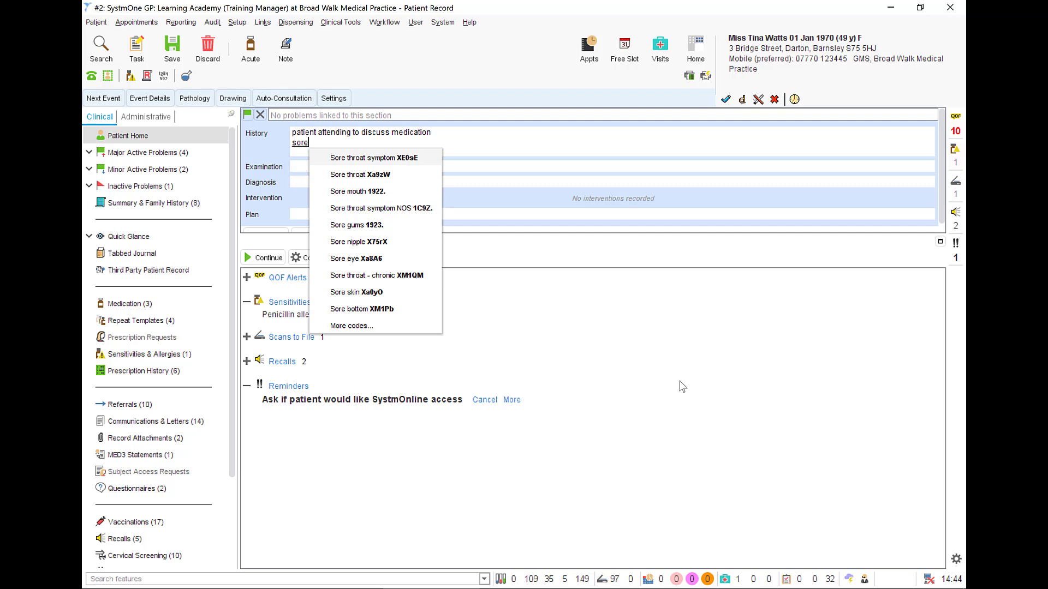
pyautogui.write(' thro')
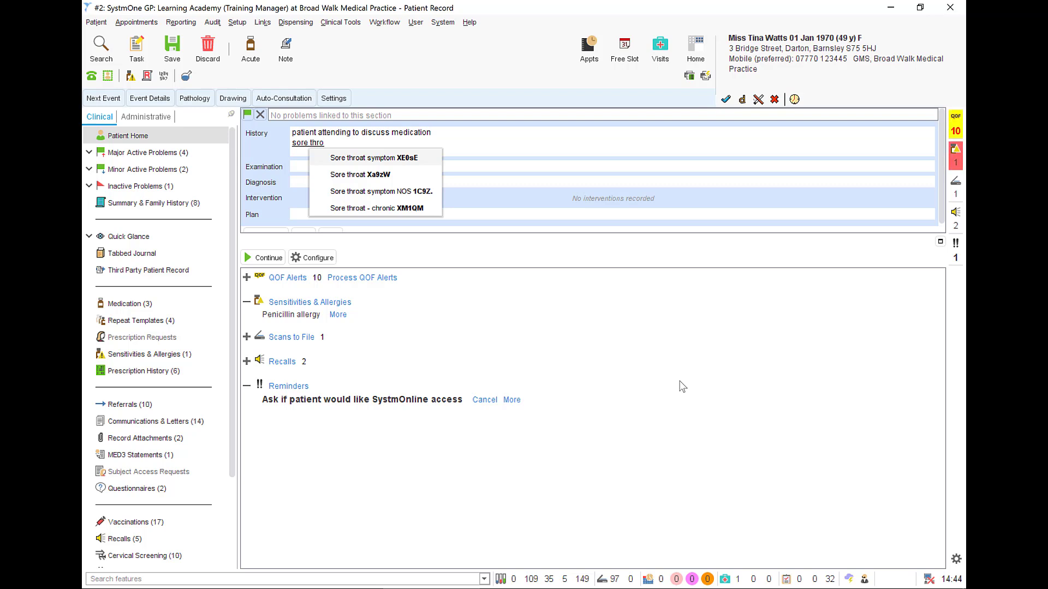
pyautogui.click(380, 158)
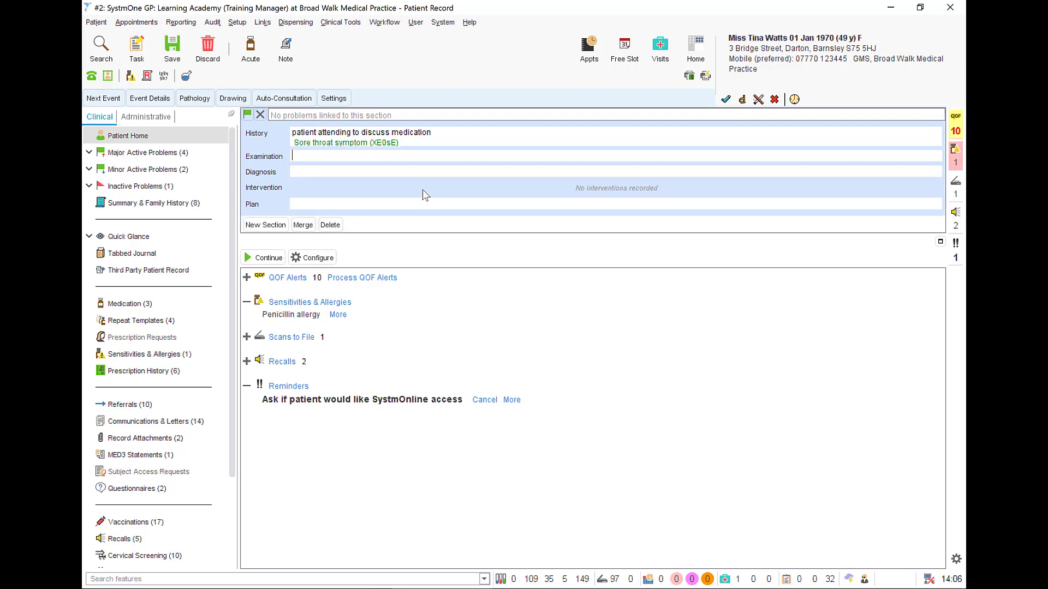
pyautogui.write('bp 12')
pyautogui.write('0/80')
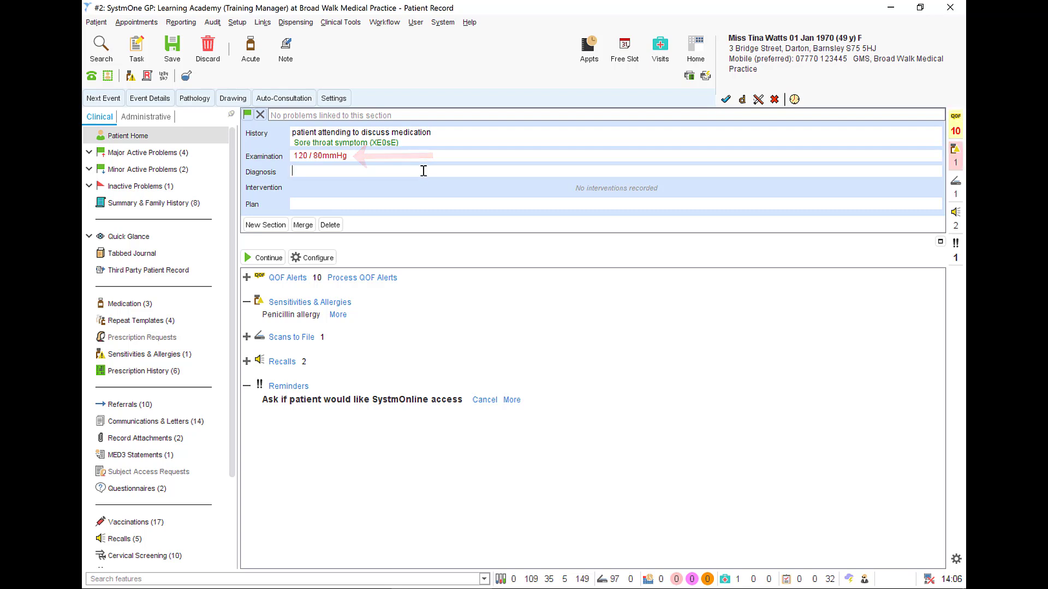
# Step: Find the Read code with the search "inflamed tonsil" and insert Inflamed tonsils (Xa1sc) under Diagnosis
pyautogui.rightClick(342, 172)
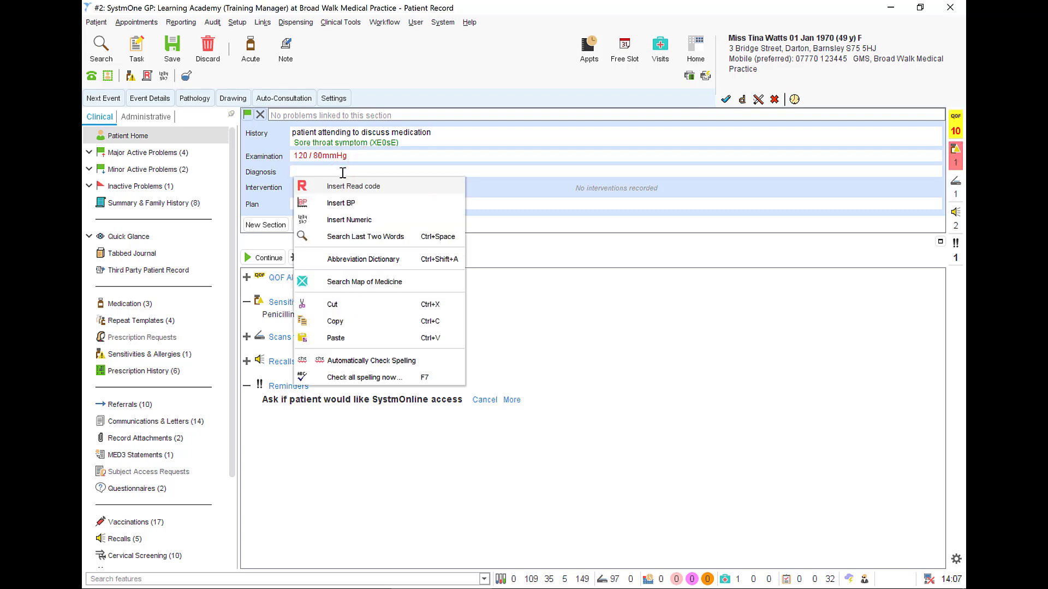
pyautogui.click(397, 187)
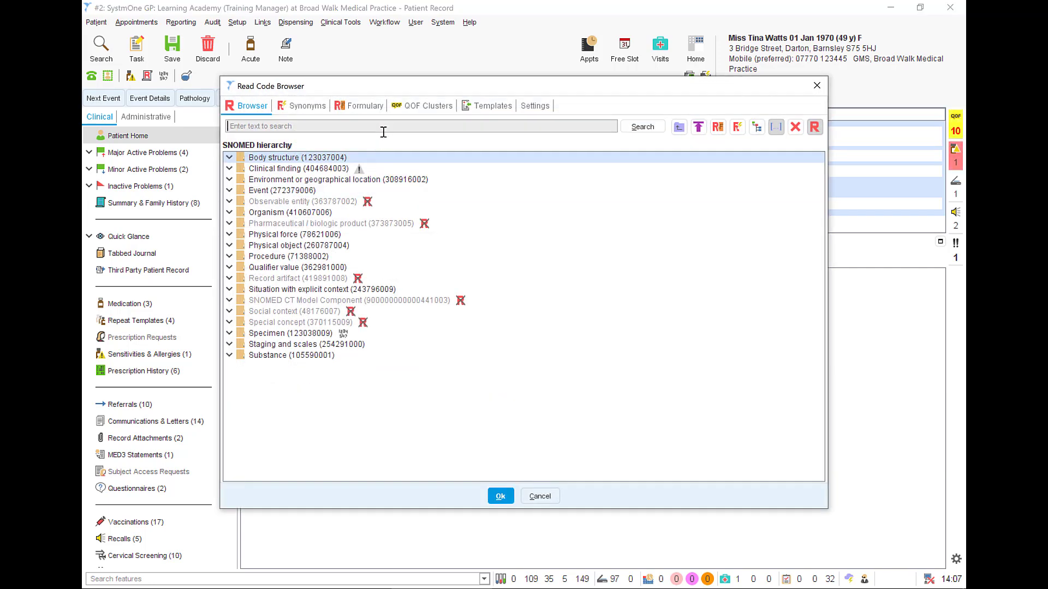
pyautogui.click(383, 132)
pyautogui.write('inflamed tonsil')
pyautogui.press('Return')
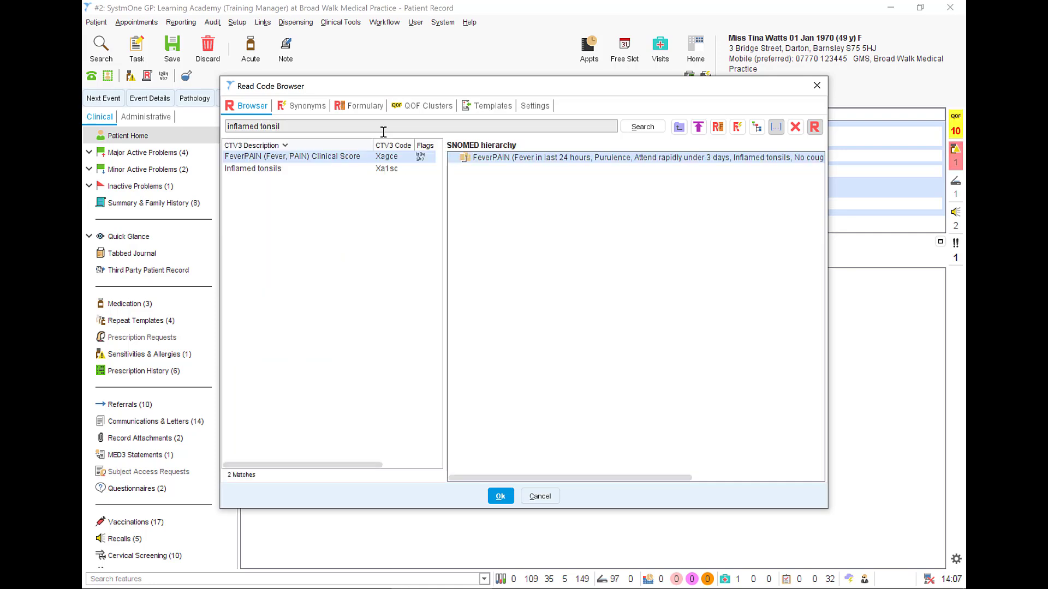
pyautogui.click(299, 169)
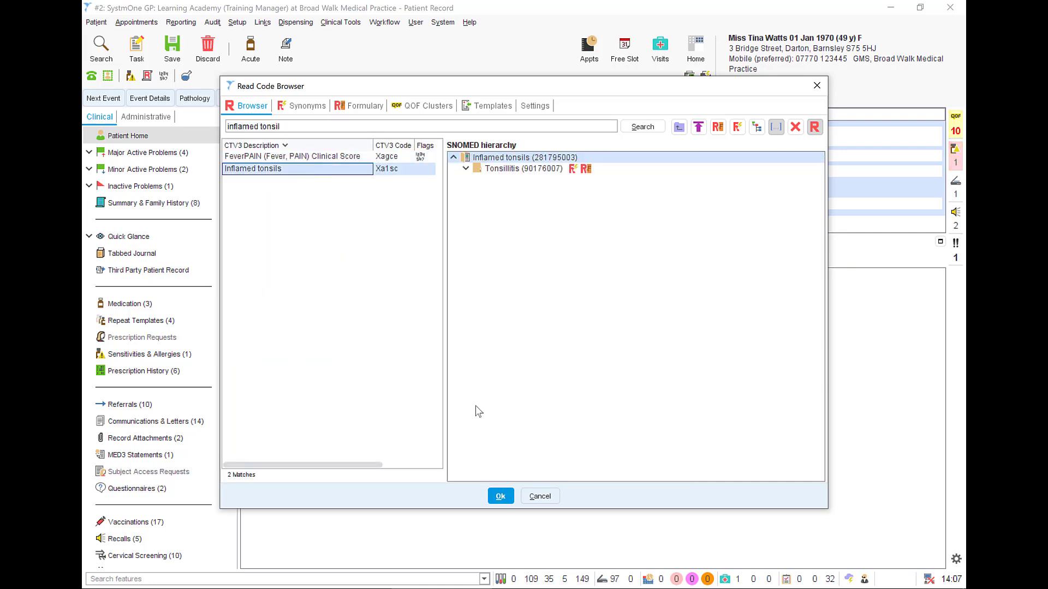
pyautogui.click(501, 496)
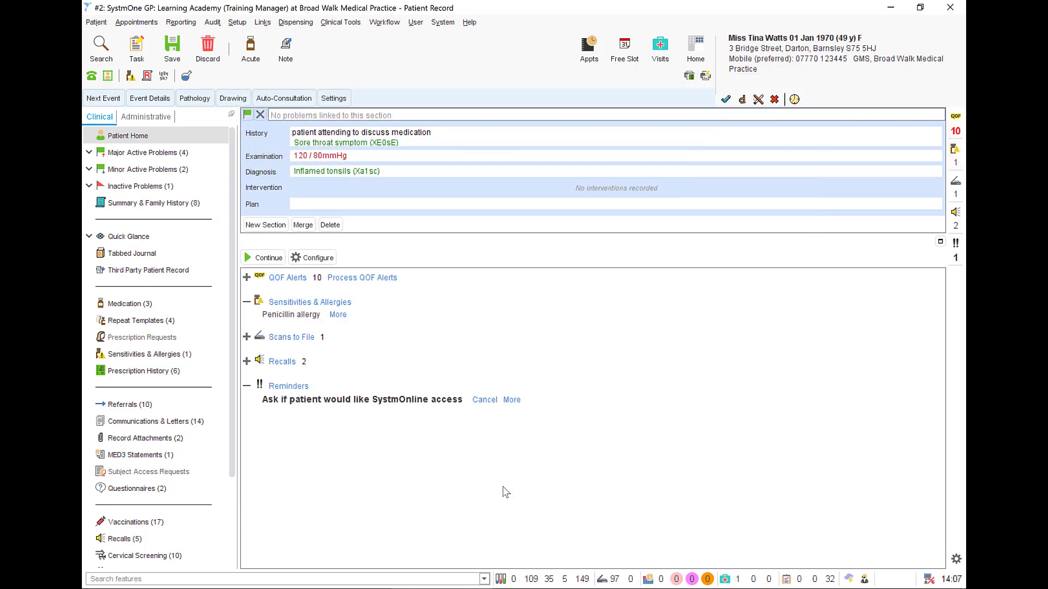
# Step: Insert a Sitting blood pressure reading of 120/80 after the inflamed tonsils code in Diagnosis
pyautogui.rightClick(406, 171)
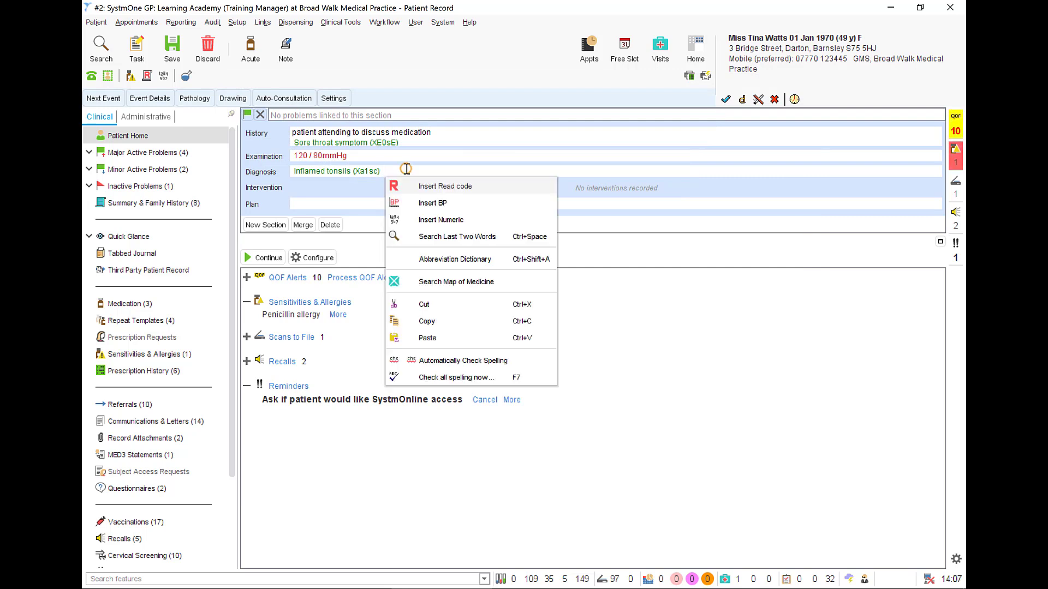
pyautogui.click(428, 203)
pyautogui.click(509, 289)
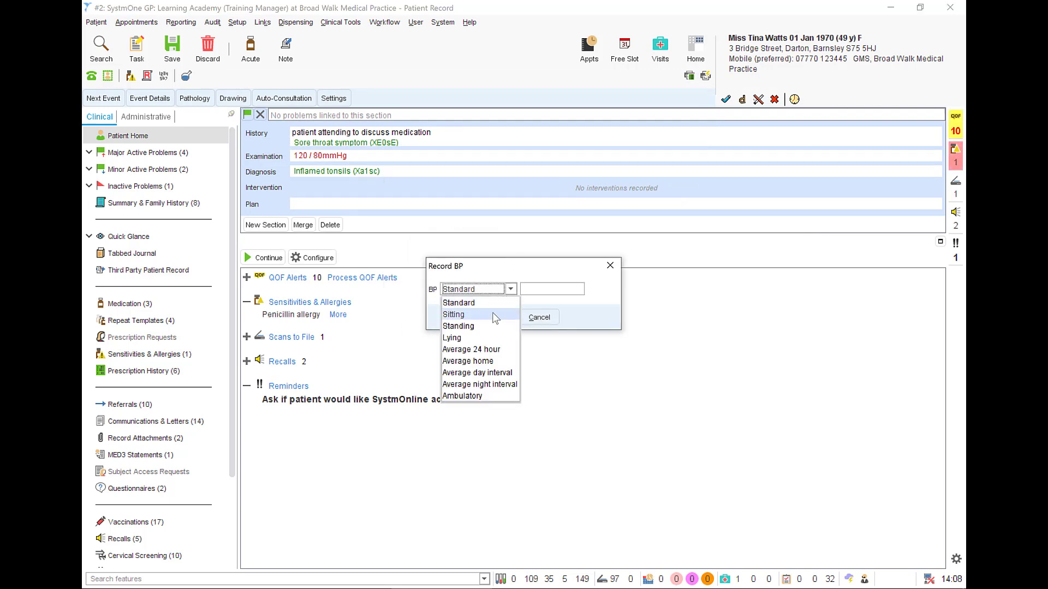
pyautogui.click(492, 315)
pyautogui.click(545, 289)
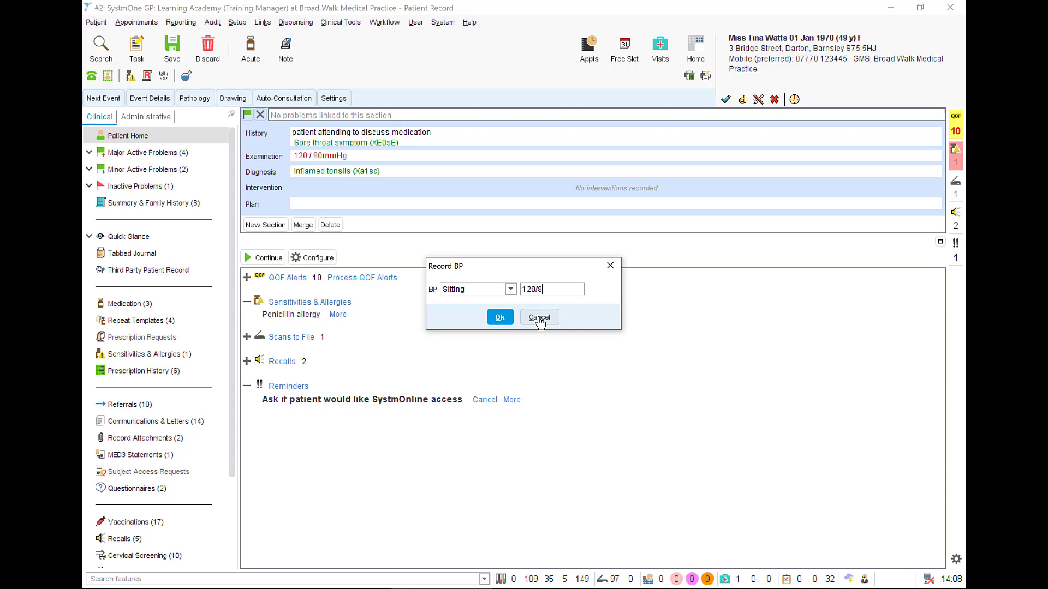
pyautogui.click(500, 318)
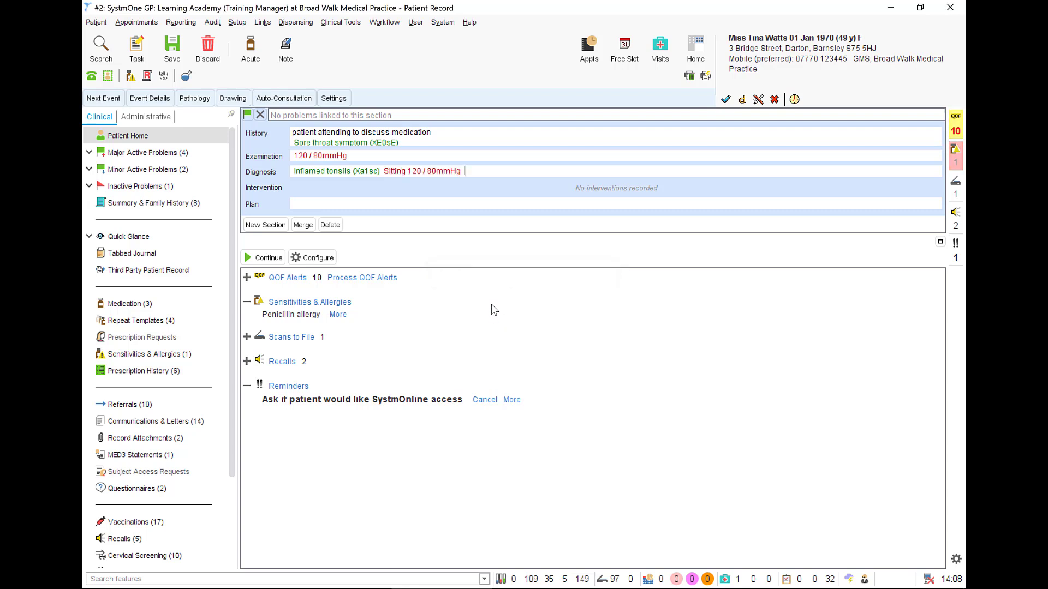
# Step: For a numeric reading in Diagnosis, search all numerics for "temperature" and add O/E - temperature (XaBzA) to the favourites
pyautogui.rightClick(476, 172)
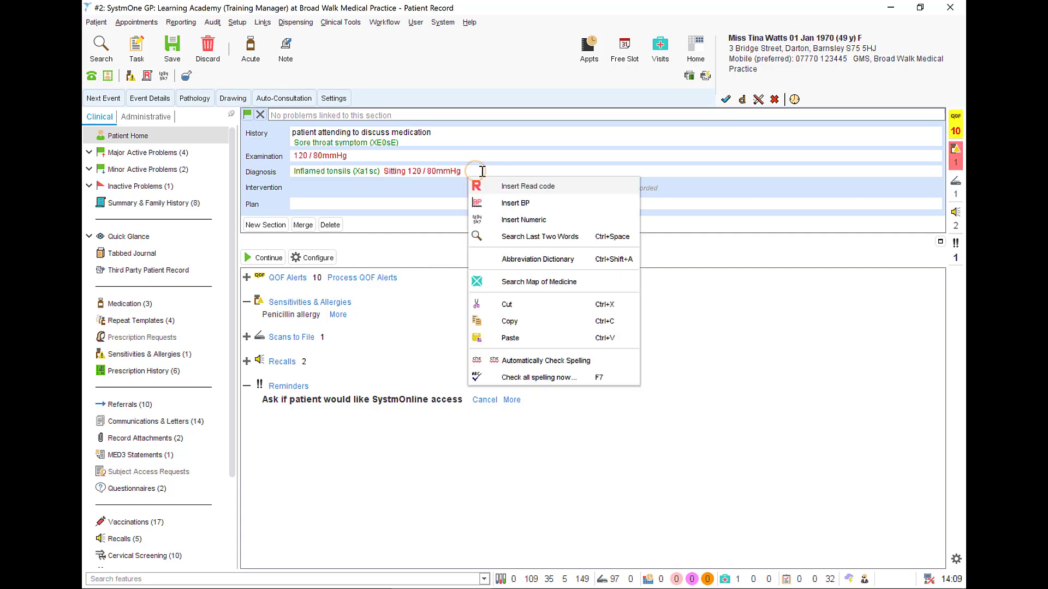
pyautogui.click(516, 219)
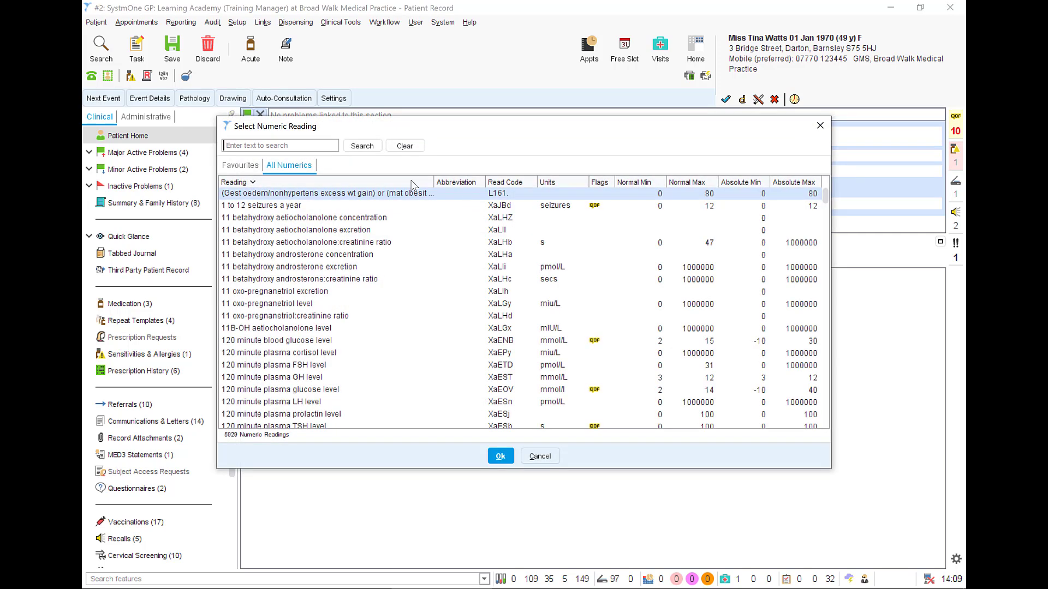
pyautogui.write('temperature')
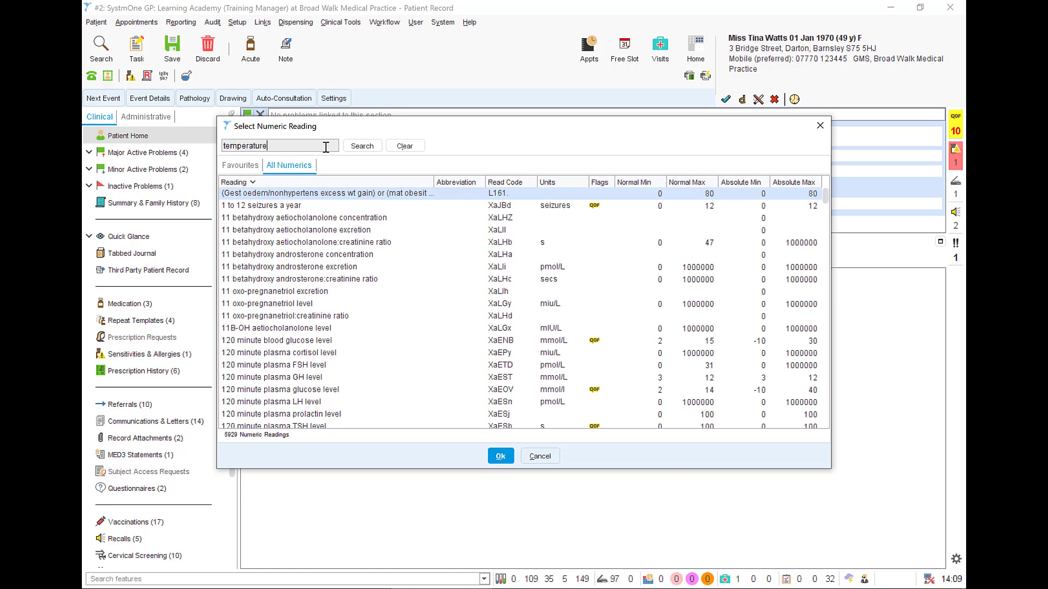
pyautogui.press('Return')
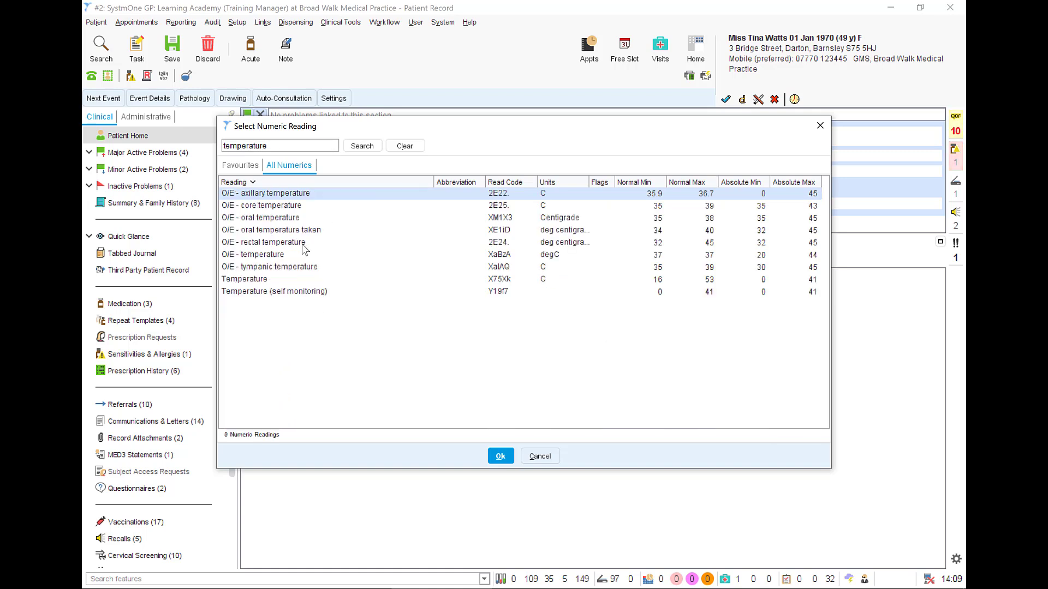
pyautogui.click(272, 256)
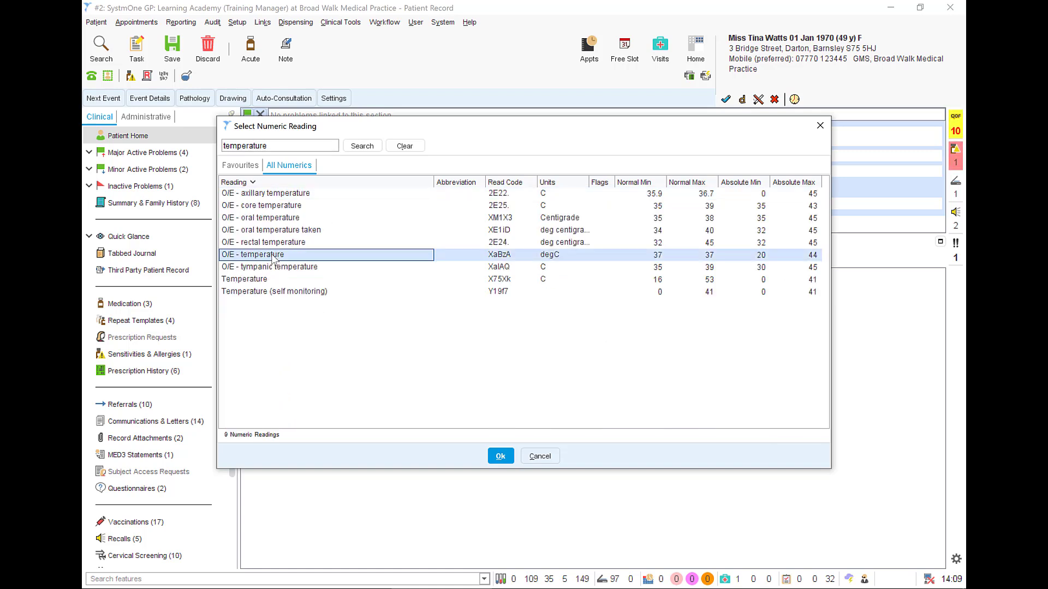
pyautogui.rightClick(272, 257)
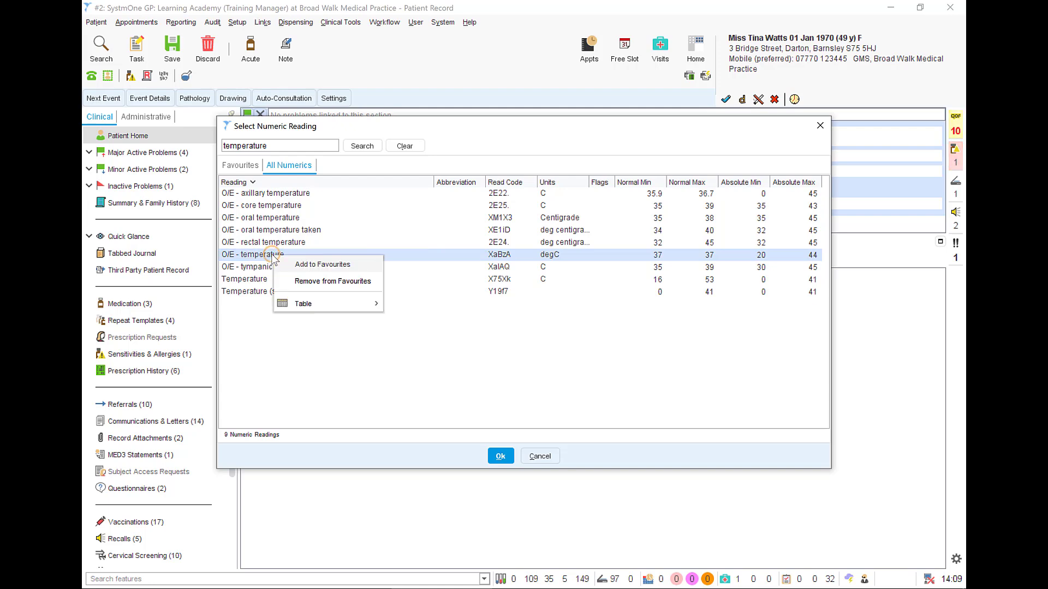
pyautogui.click(300, 267)
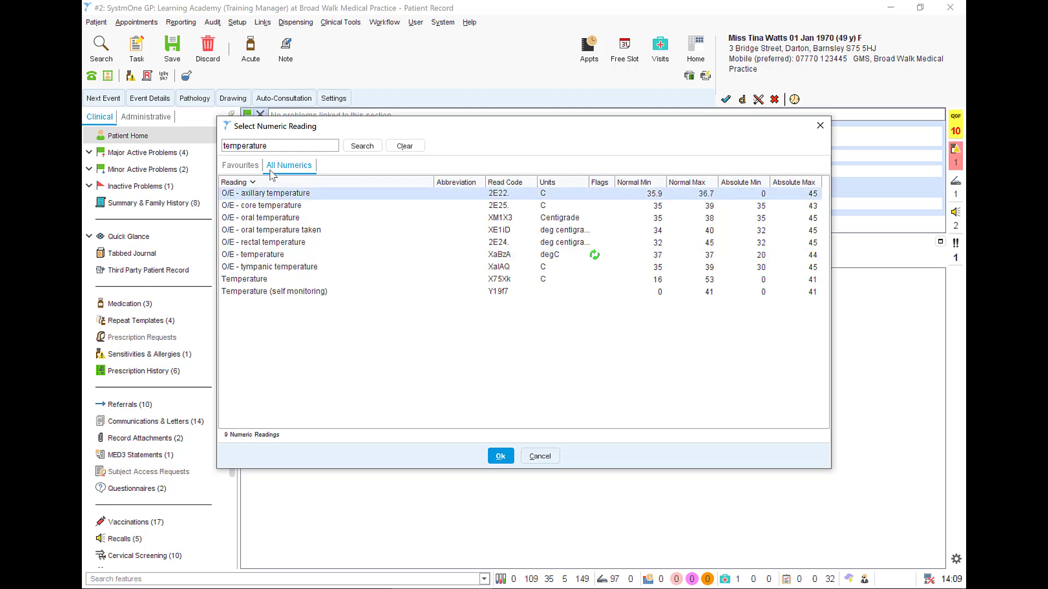
# Step: Choose O/E - temperature from the favourite readings and record 37 degC in Diagnosis
pyautogui.click(249, 166)
pyautogui.click(507, 461)
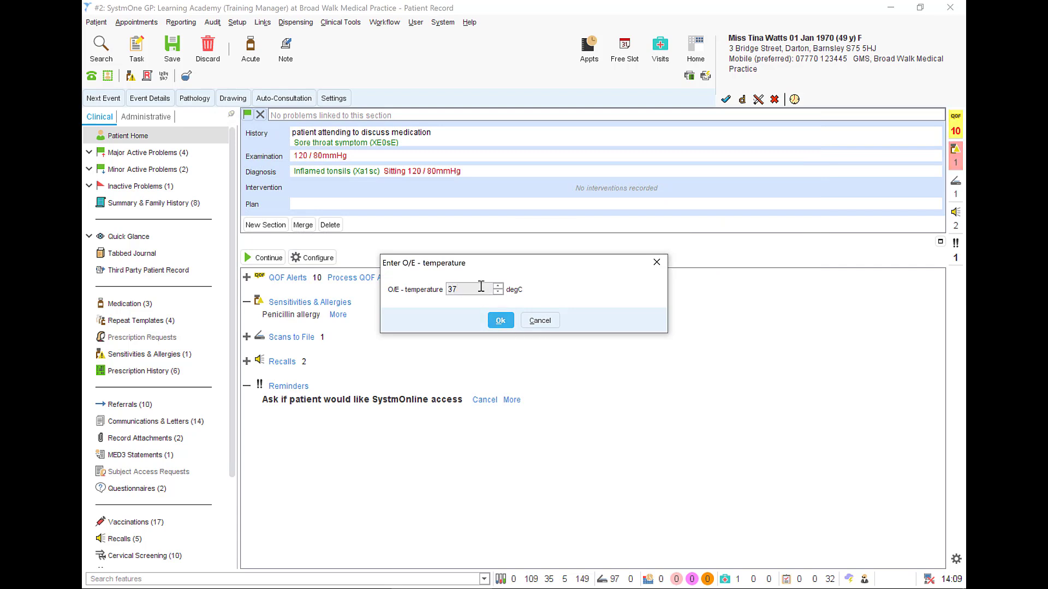
pyautogui.click(500, 320)
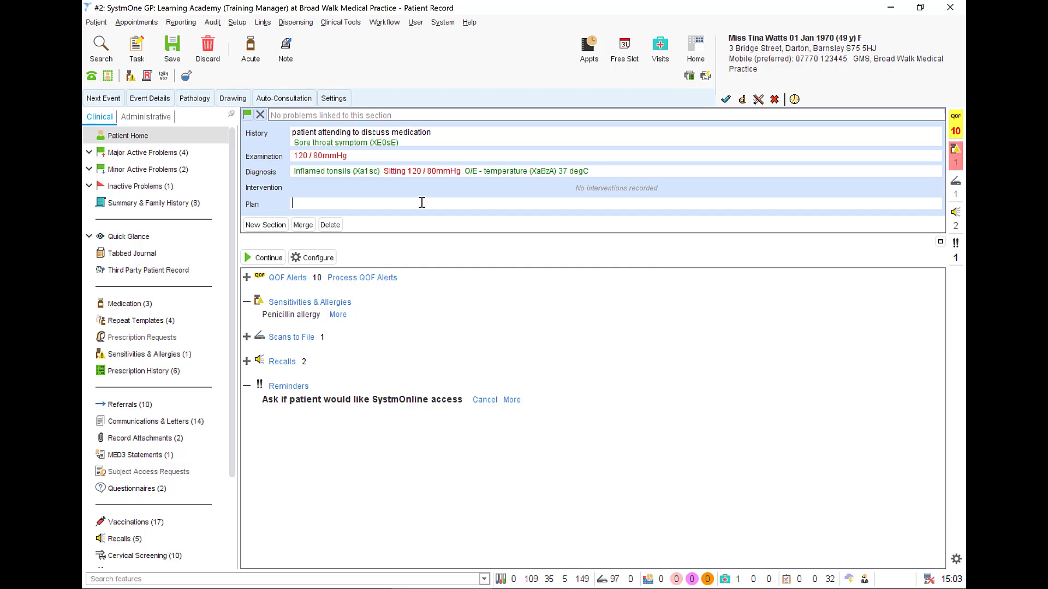
# Step: Enter "tonsil" under Examination, run Search Last Two Words and insert the code O/E - tonsils grossly enlarged (2DB4.)
pyautogui.click(426, 163)
pyautogui.write('tonsil')
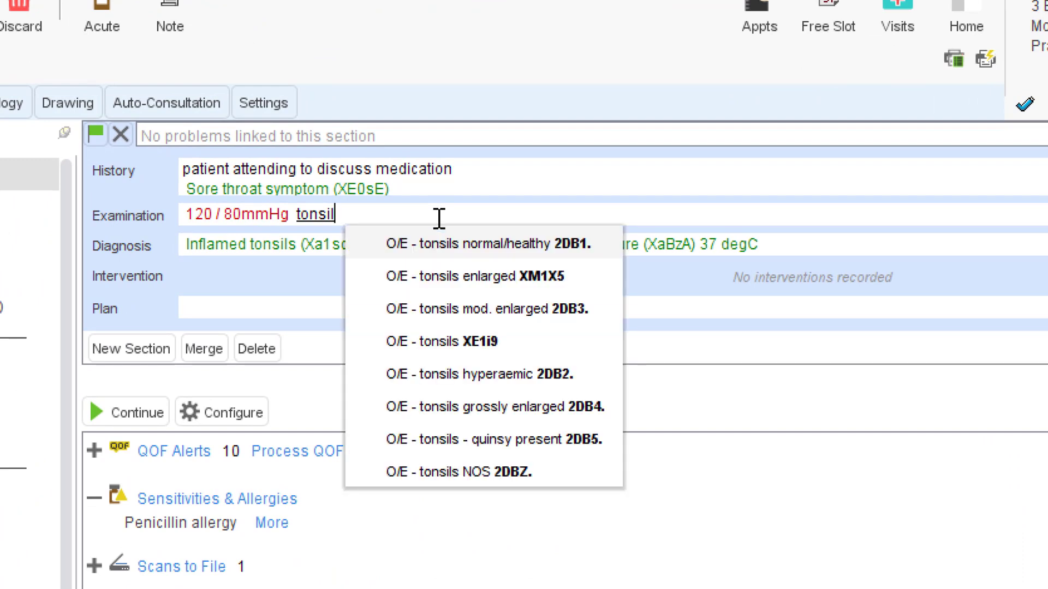
pyautogui.press('Escape')
pyautogui.rightClick(367, 218)
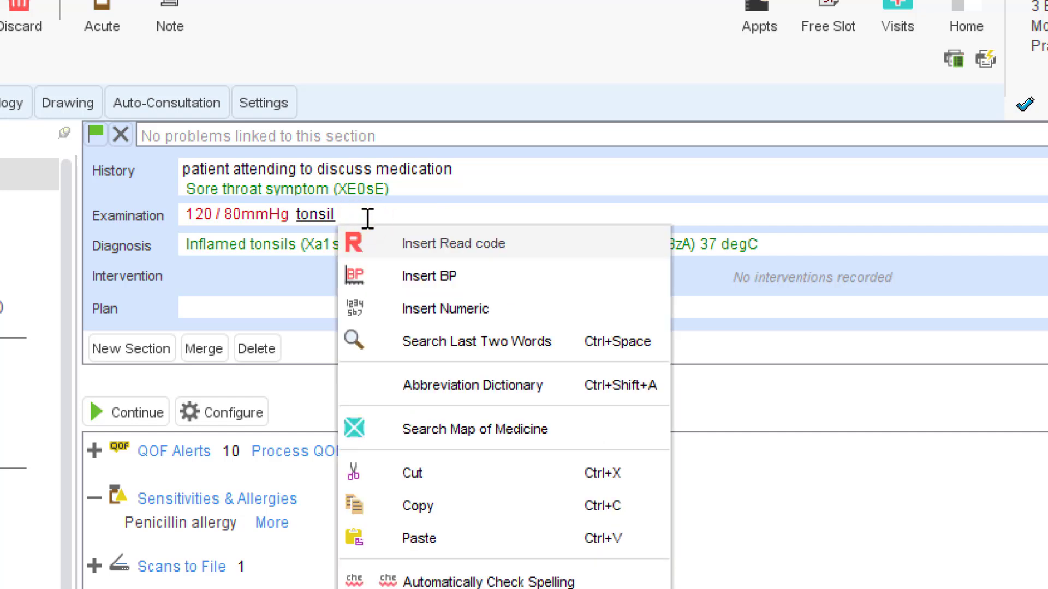
pyautogui.click(430, 345)
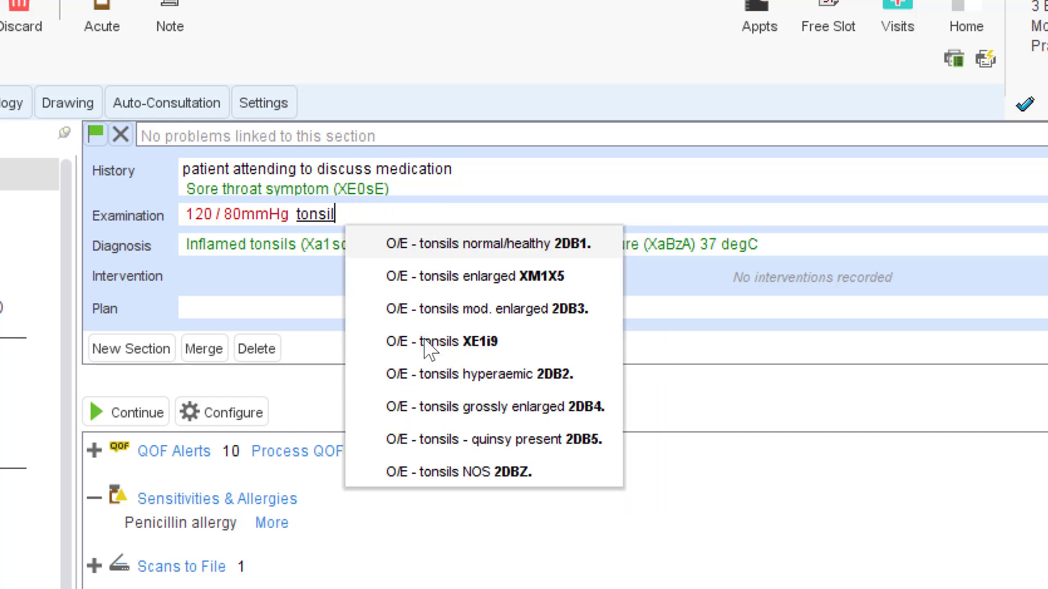
pyautogui.click(424, 407)
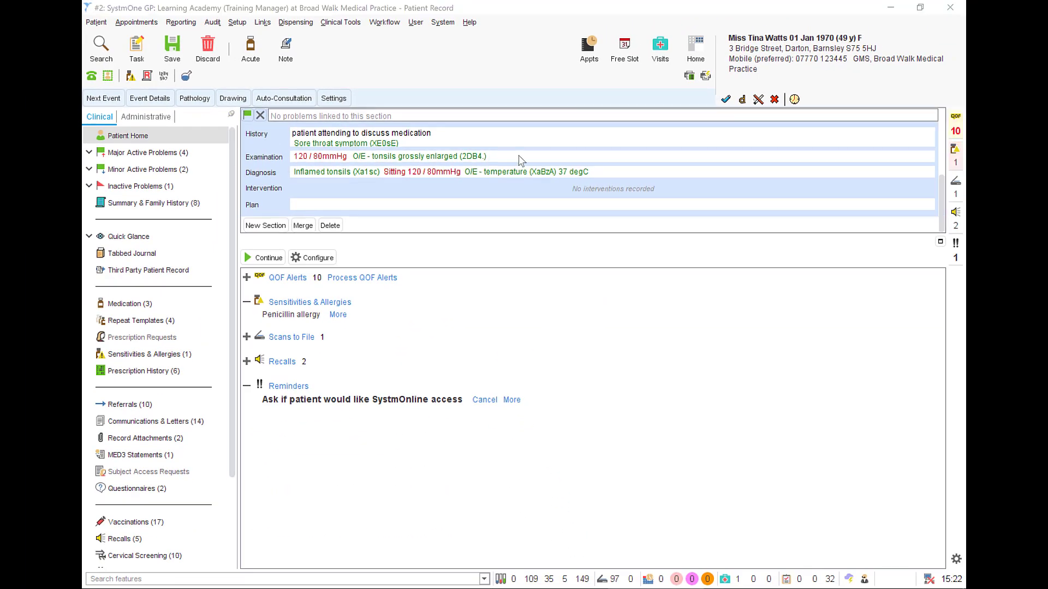
pyautogui.click(519, 156)
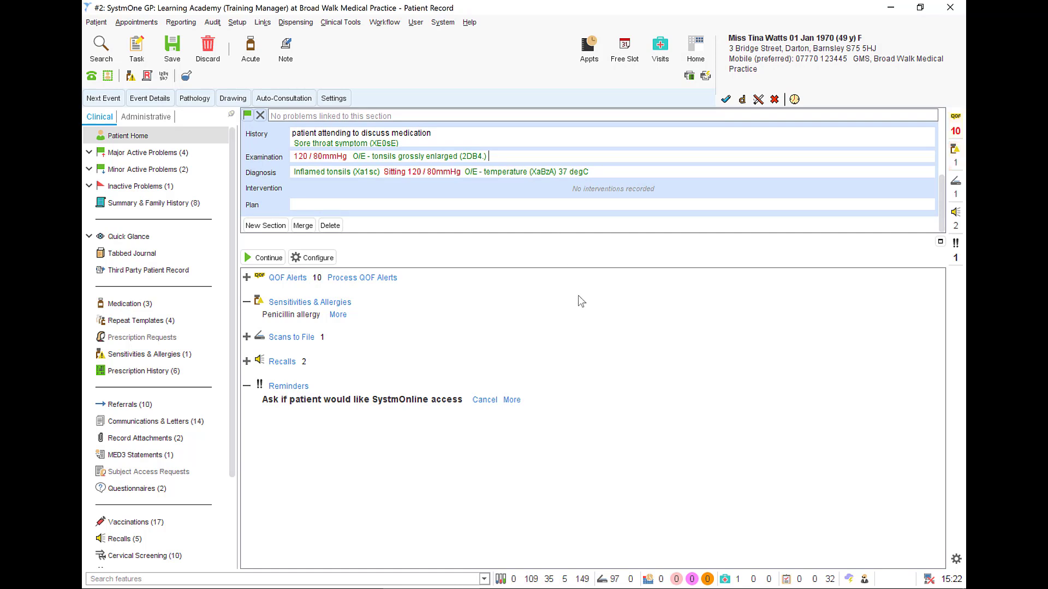
# Step: Search the features for "new pat", open the New Patient Profile template and record height 1.7 m and weight 72 kg
pyautogui.click(353, 575)
pyautogui.write('new pat')
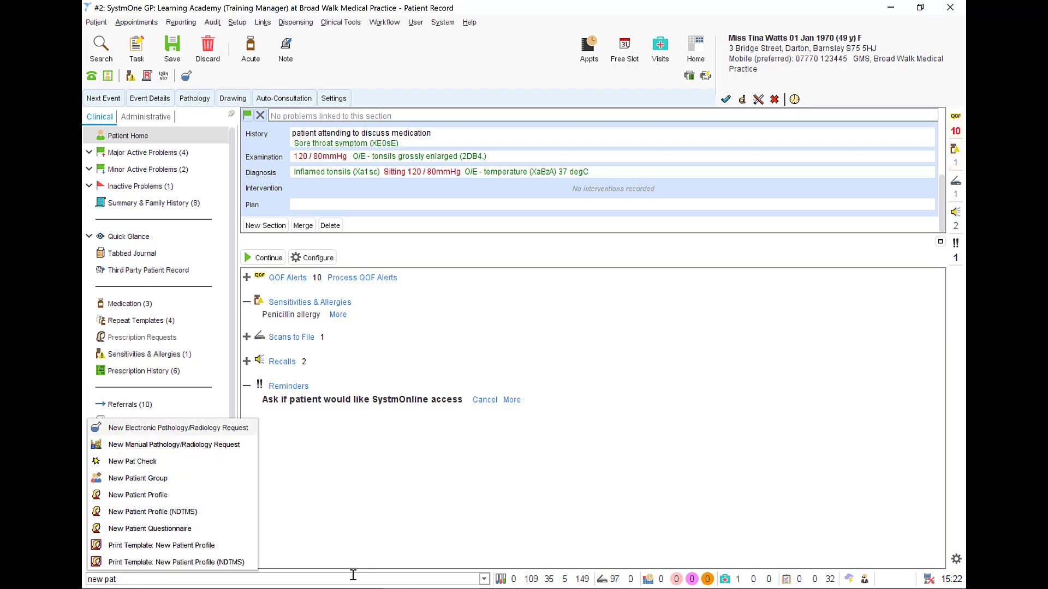
pyautogui.click(230, 495)
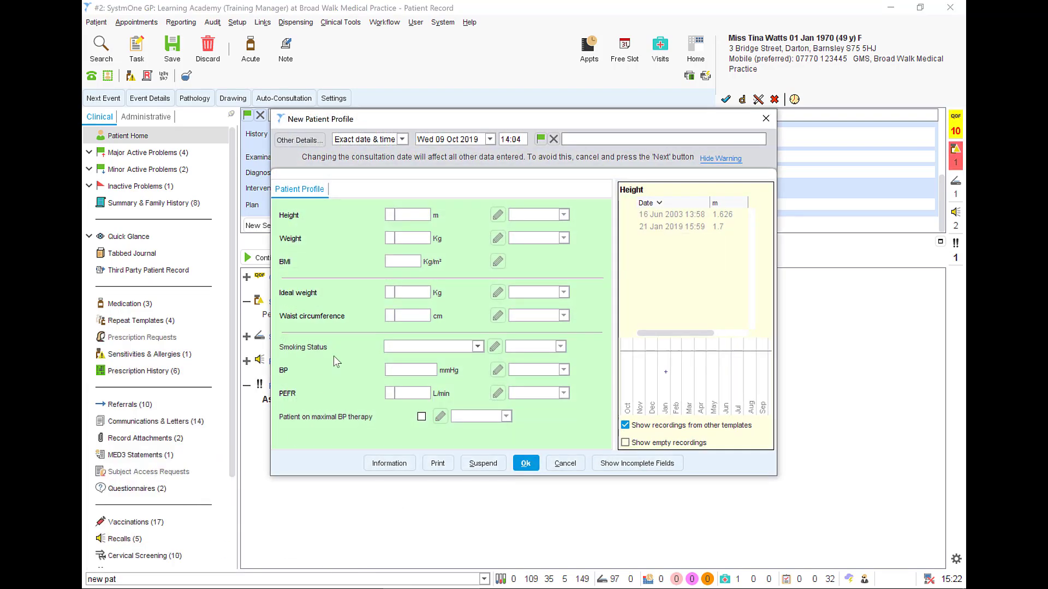
pyautogui.write('1.7')
pyautogui.press('Tab')
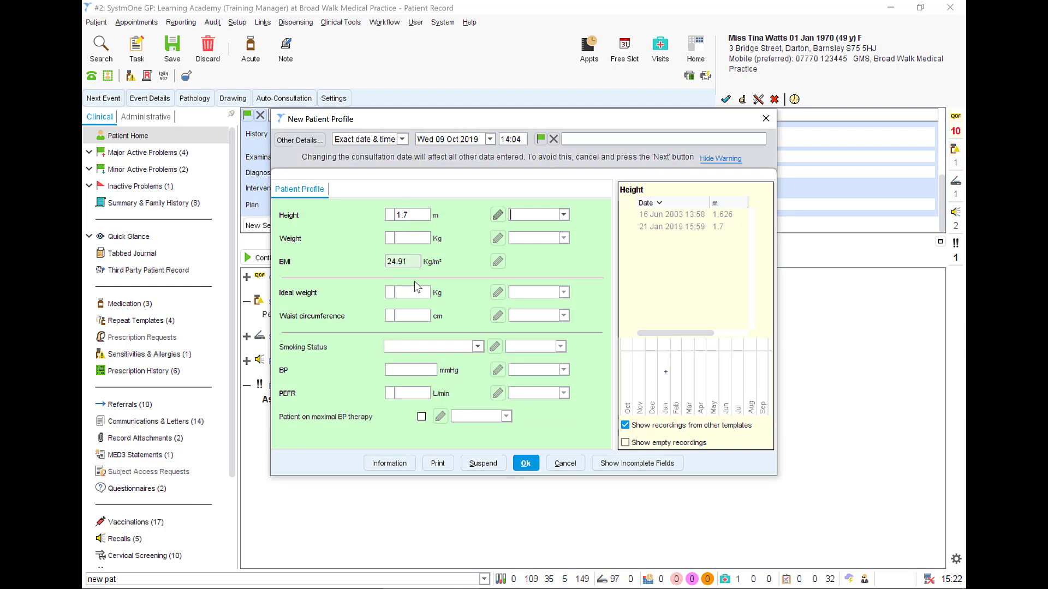
pyautogui.write('72')
# Step: Add the note "with shoes on" to the height reading in the patient profile
pyautogui.click(497, 215)
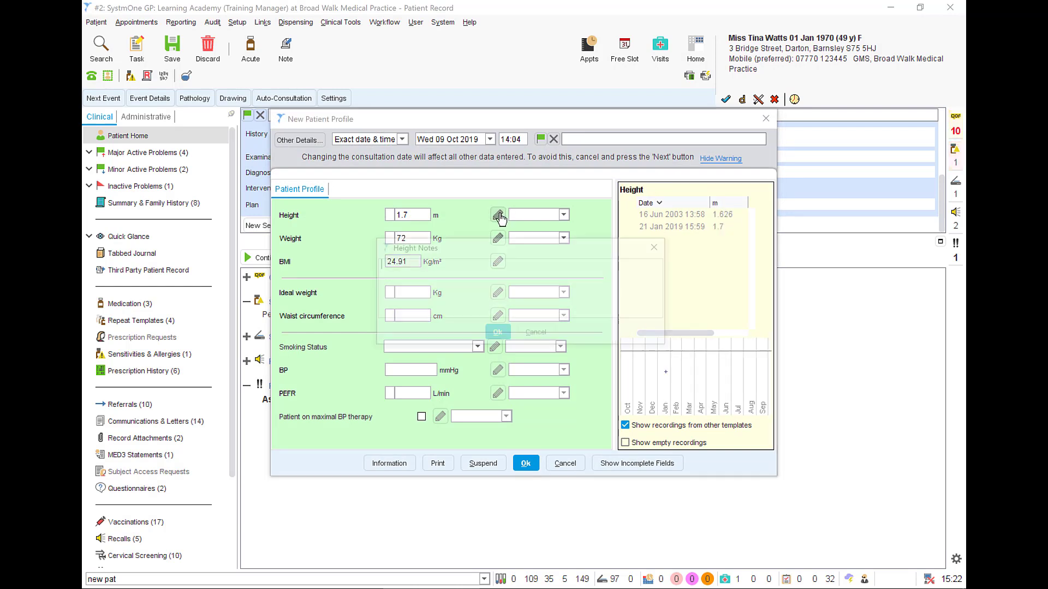
pyautogui.write('with shoes on')
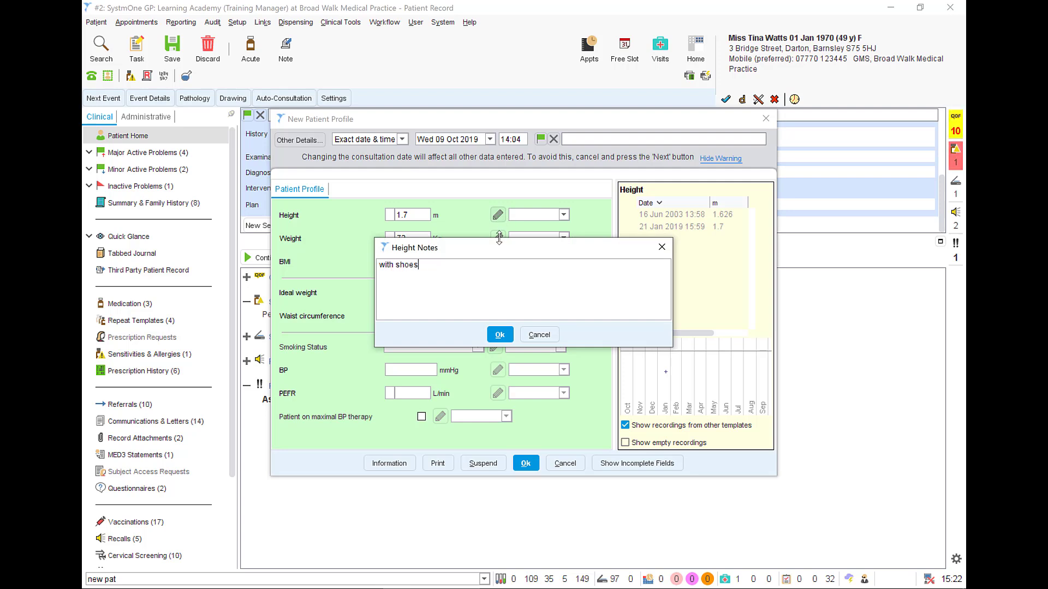
pyautogui.click(501, 336)
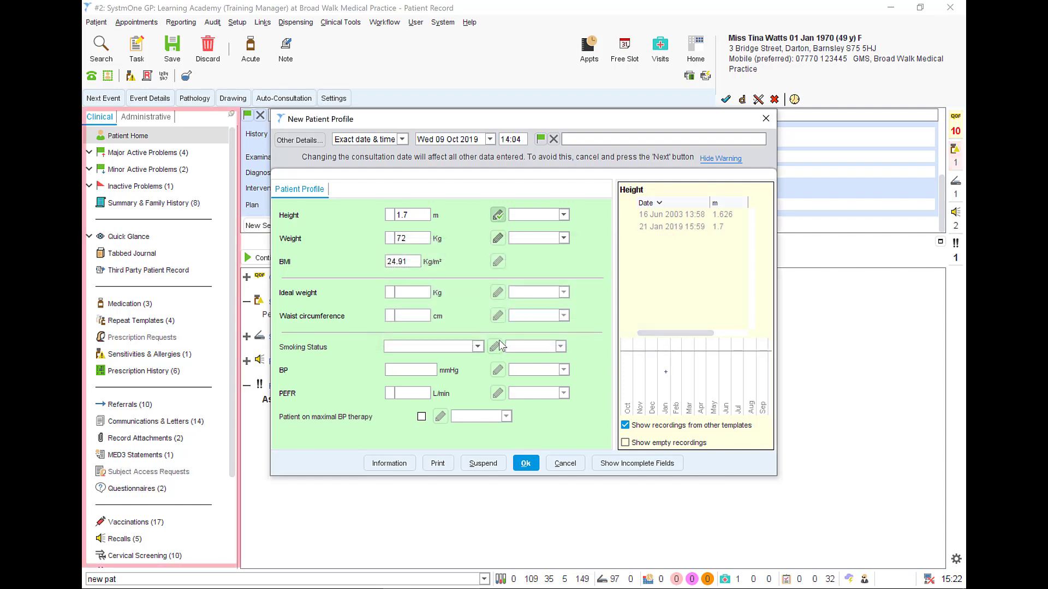
# Step: Set Smoking Status to Ex-smoker (Ub1na) and save the New Patient Profile into the consultation
pyautogui.click(478, 346)
pyautogui.click(462, 371)
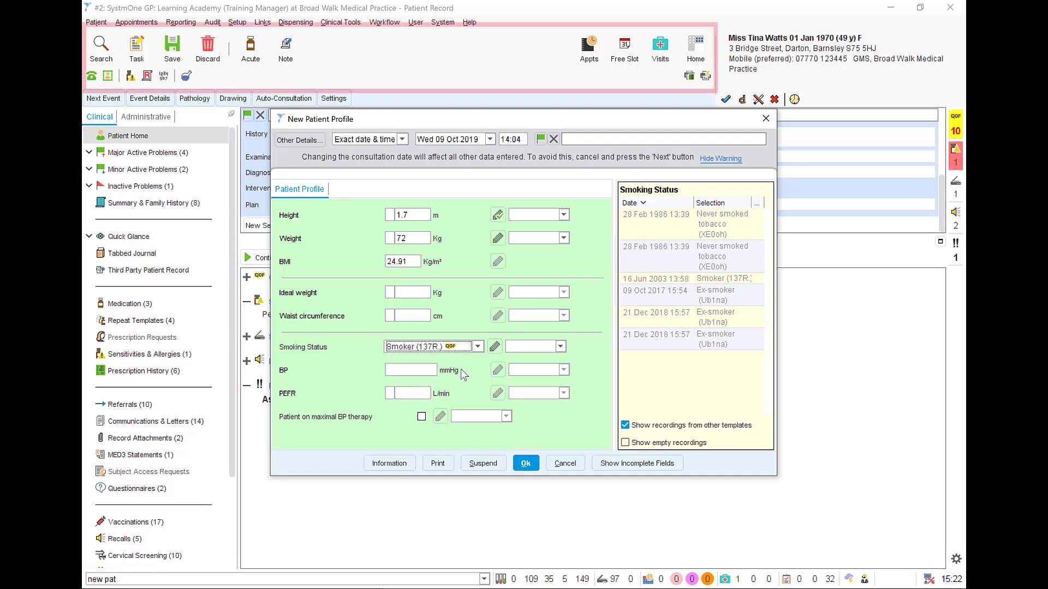
pyautogui.click(478, 346)
pyautogui.click(454, 382)
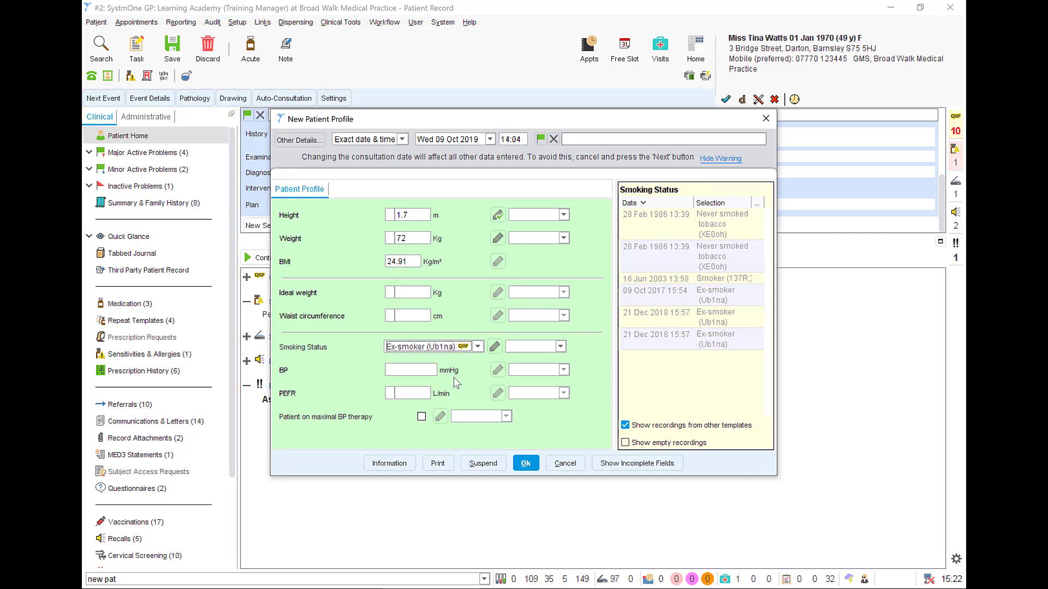
pyautogui.click(521, 463)
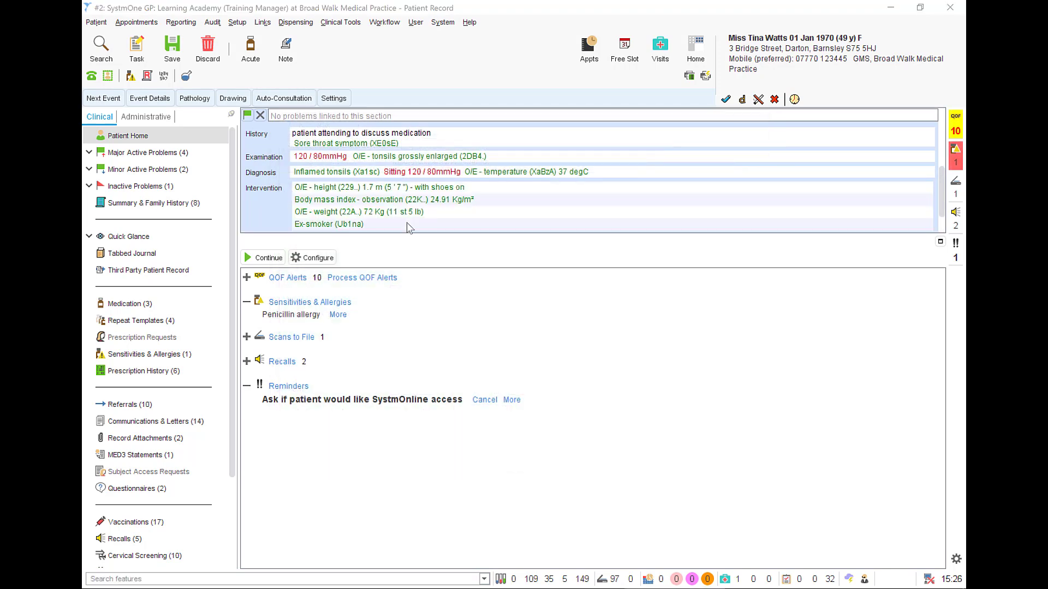
# Step: Search the features for "phq" and open the PHQ-9 questionnaire
pyautogui.click(382, 576)
pyautogui.write('phq')
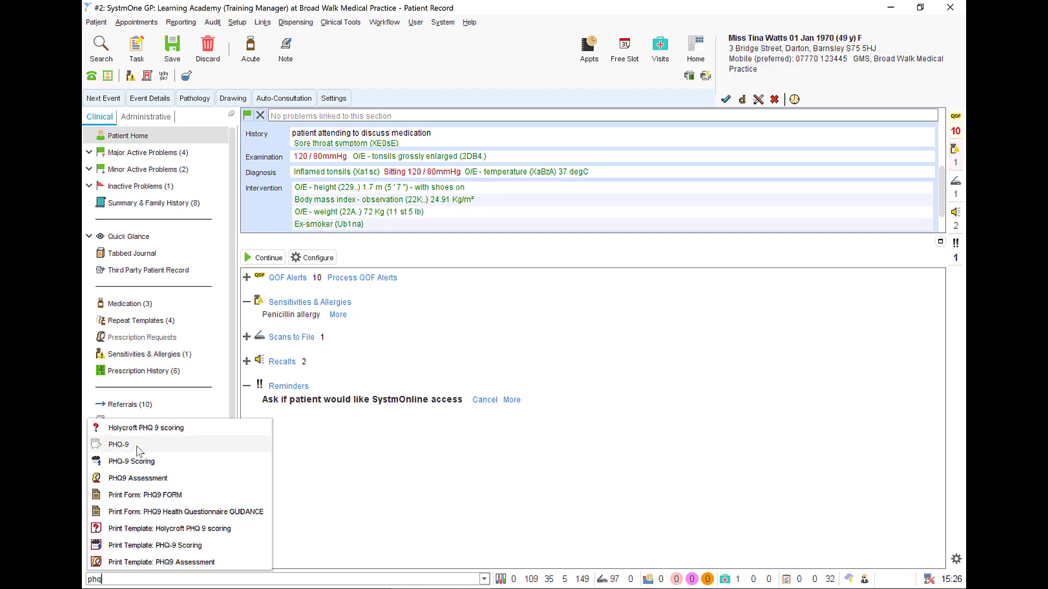
pyautogui.click(152, 446)
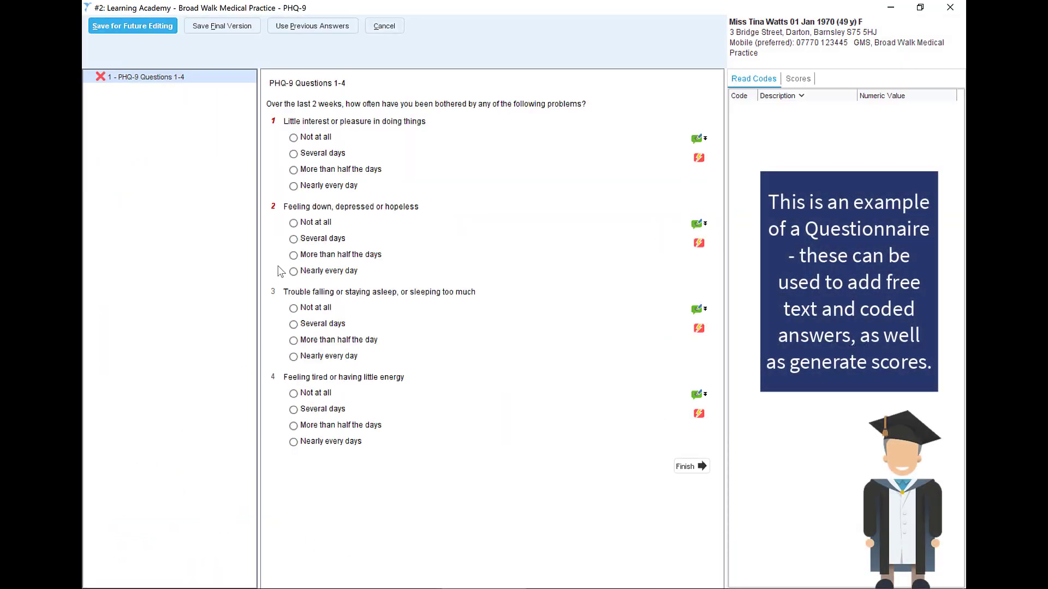
# Step: Answer PHQ-9 questions 1 and 4 with Several days, 2 and 3 with Not at all, and save the final version
pyautogui.click(294, 155)
pyautogui.click(309, 224)
pyautogui.click(311, 310)
pyautogui.click(314, 411)
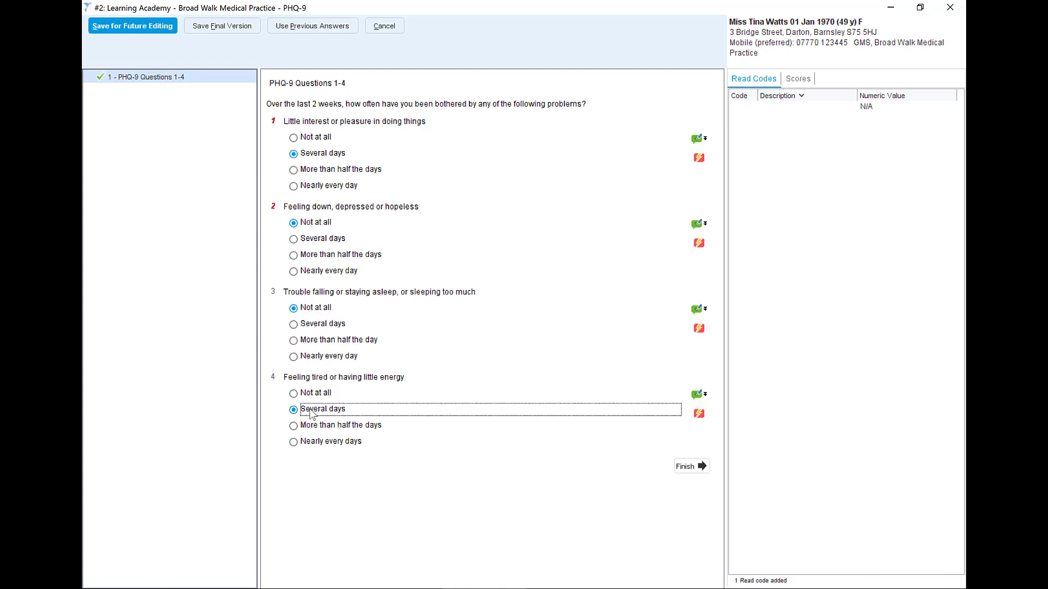
pyautogui.click(219, 27)
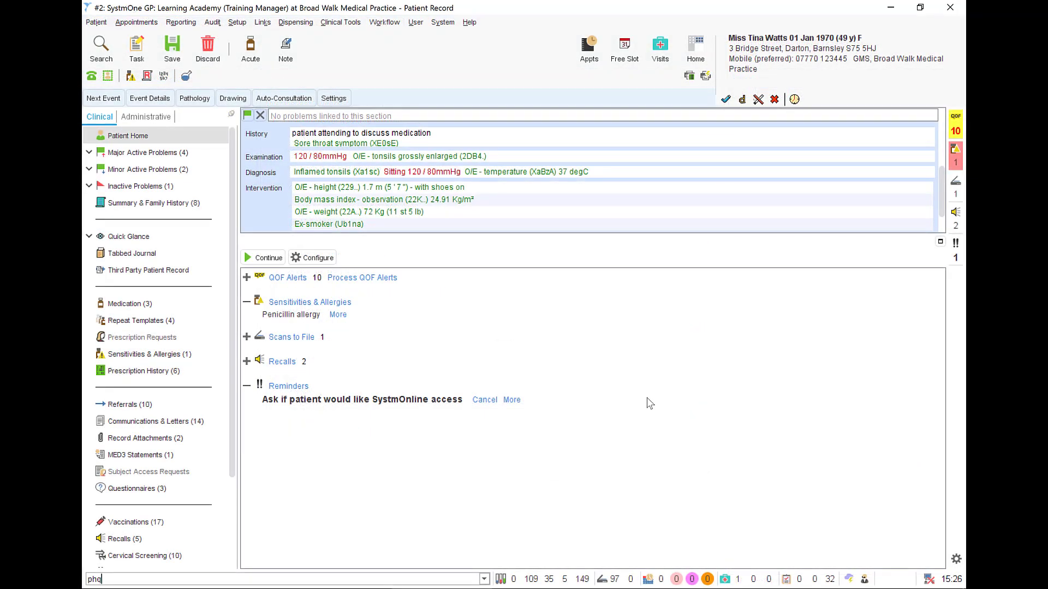
# Step: Add a new blank section to the consultation below the Plan entry
pyautogui.scroll(-2, 943, 213)
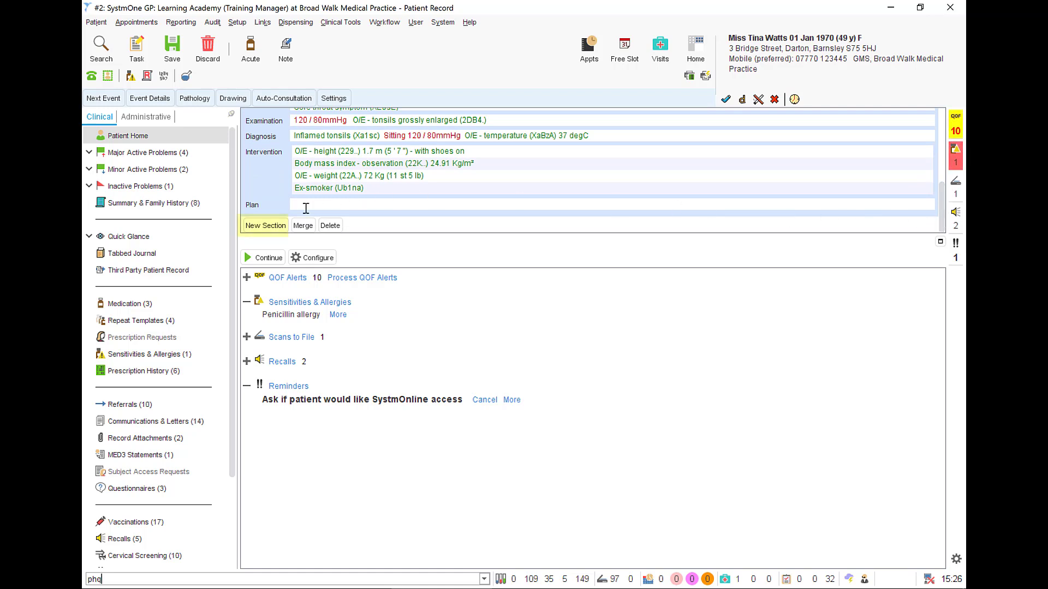
pyautogui.click(268, 225)
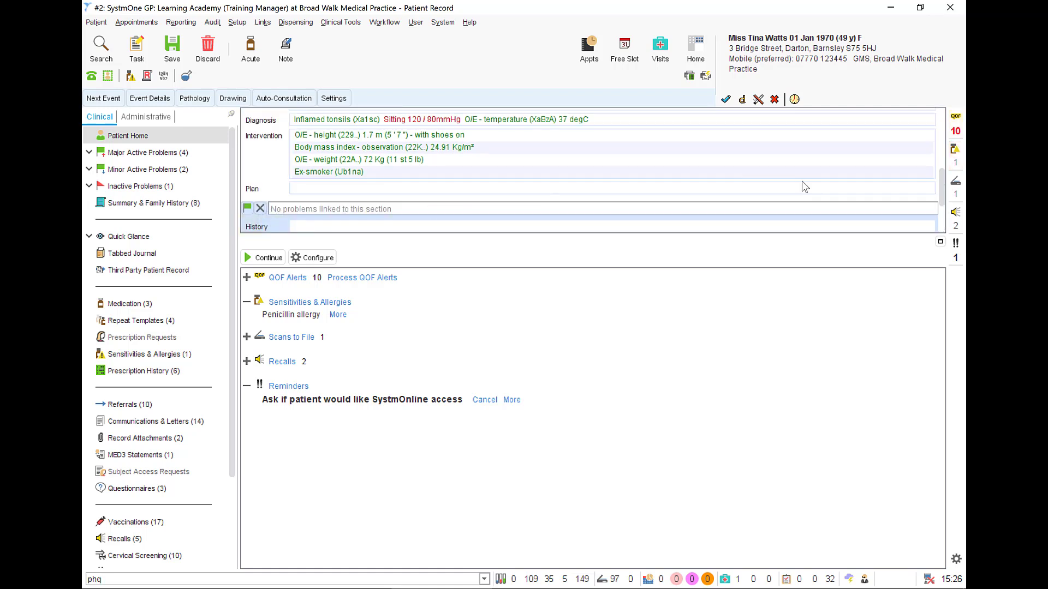
pyautogui.scroll(-3, 941, 203)
pyautogui.scroll(-2, 941, 203)
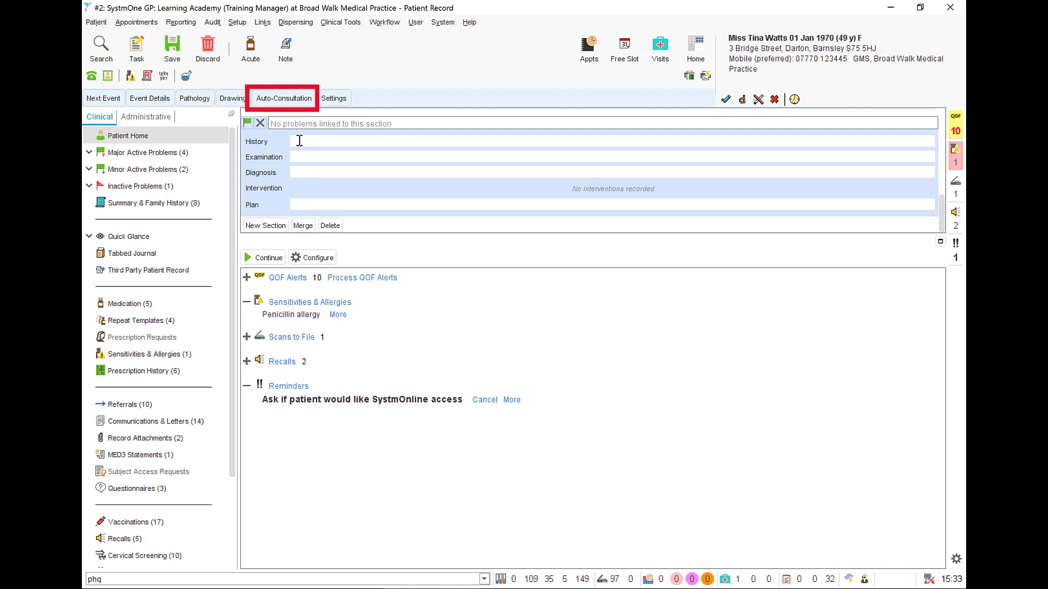
# Step: Apply the heartburn auto-consultation from Common GP to the new section, proceeding past the patient-specific warnings for Gaviscon Advance
pyautogui.click(296, 102)
pyautogui.moveTo(297, 120)
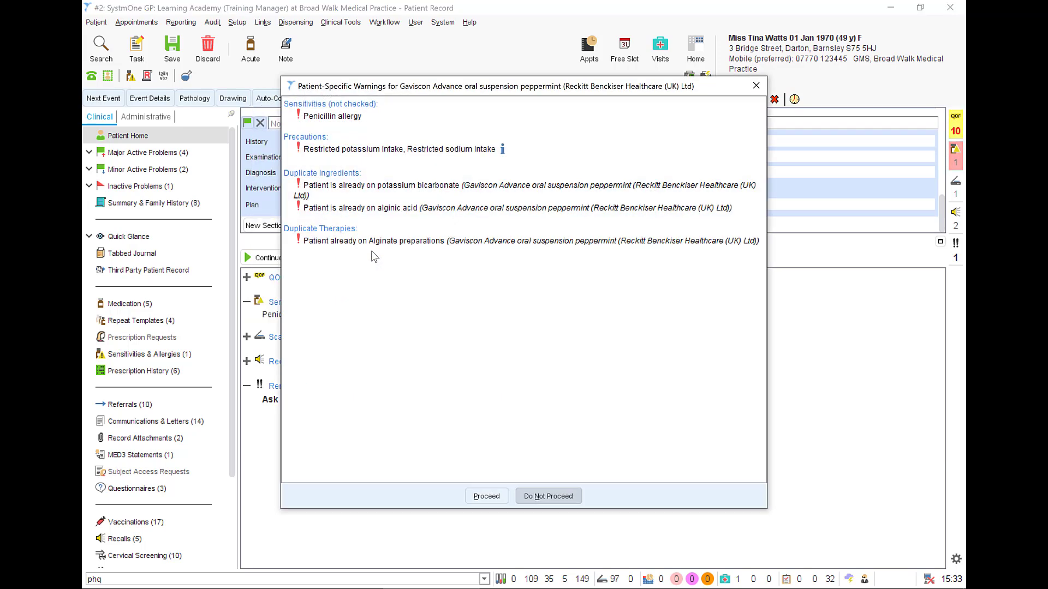
pyautogui.click(502, 504)
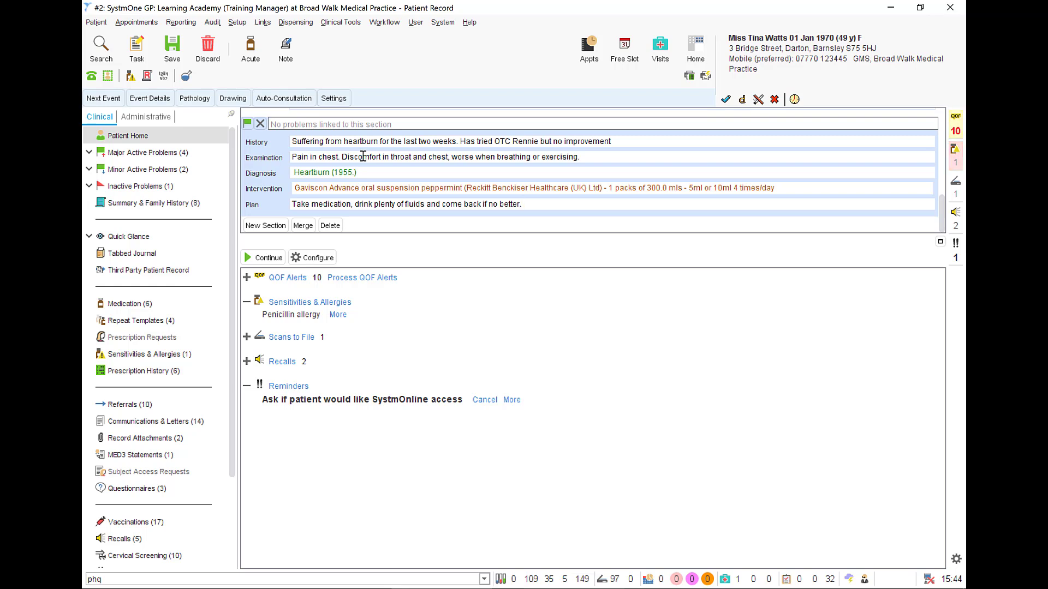
pyautogui.click(292, 98)
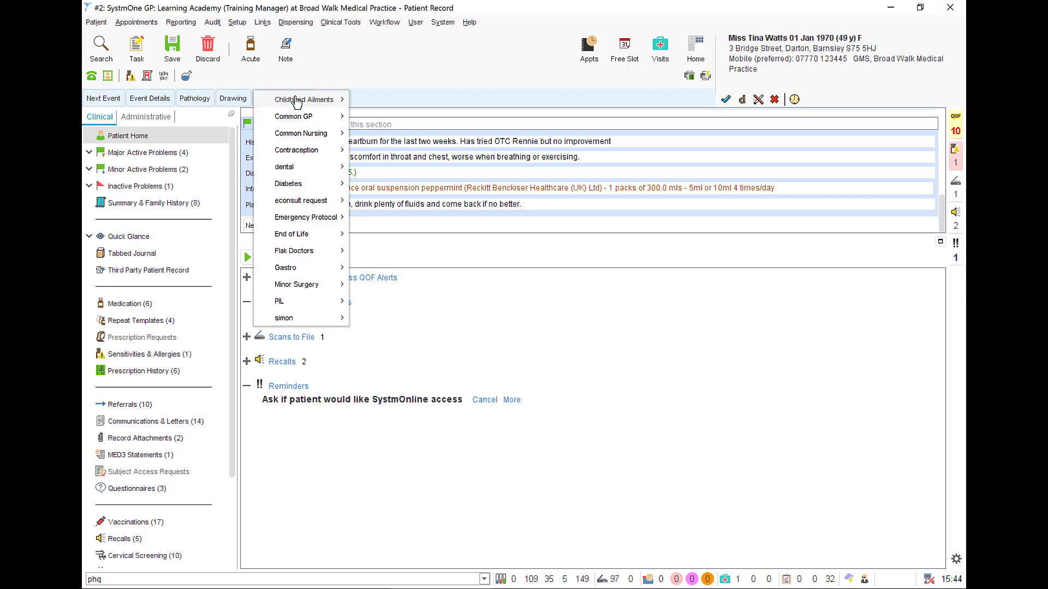
pyautogui.moveTo(299, 125)
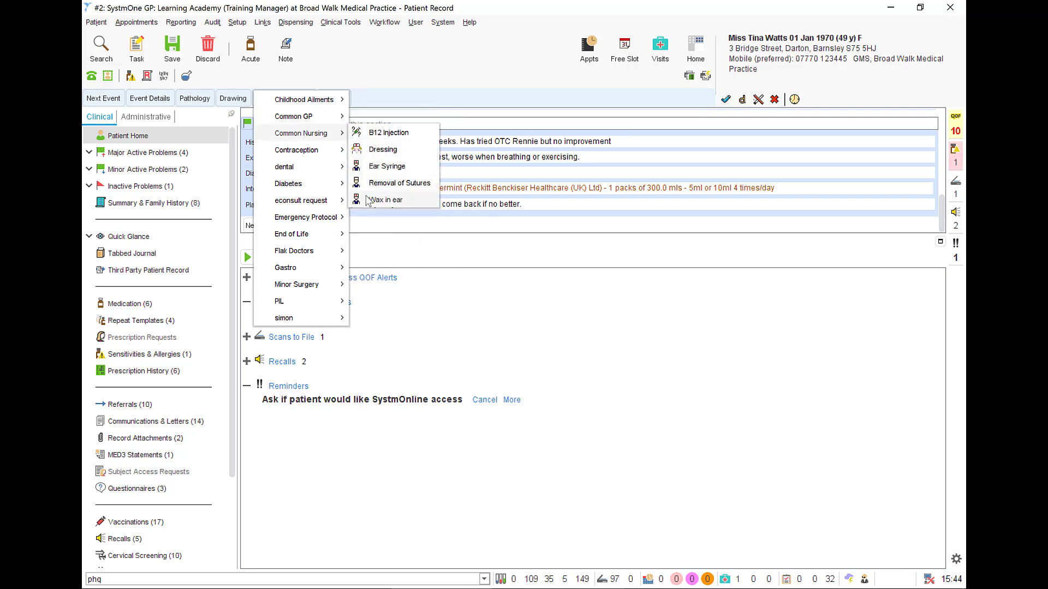
# Step: Append "Avoid spicy food and alcohol until better" to the end of the heartburn section's Plan text
pyautogui.click(548, 207)
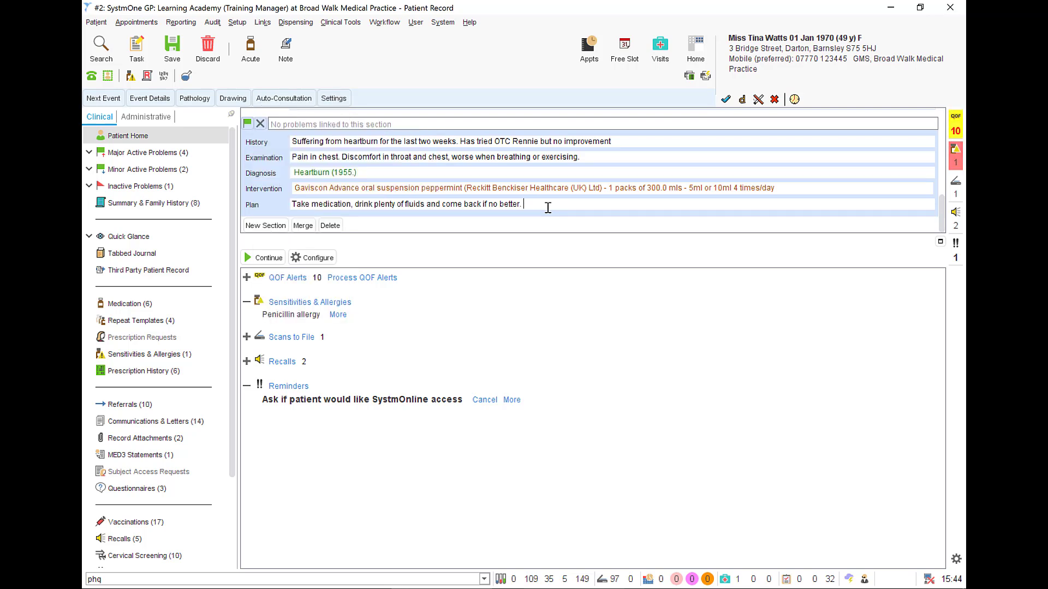
pyautogui.write('Avoid')
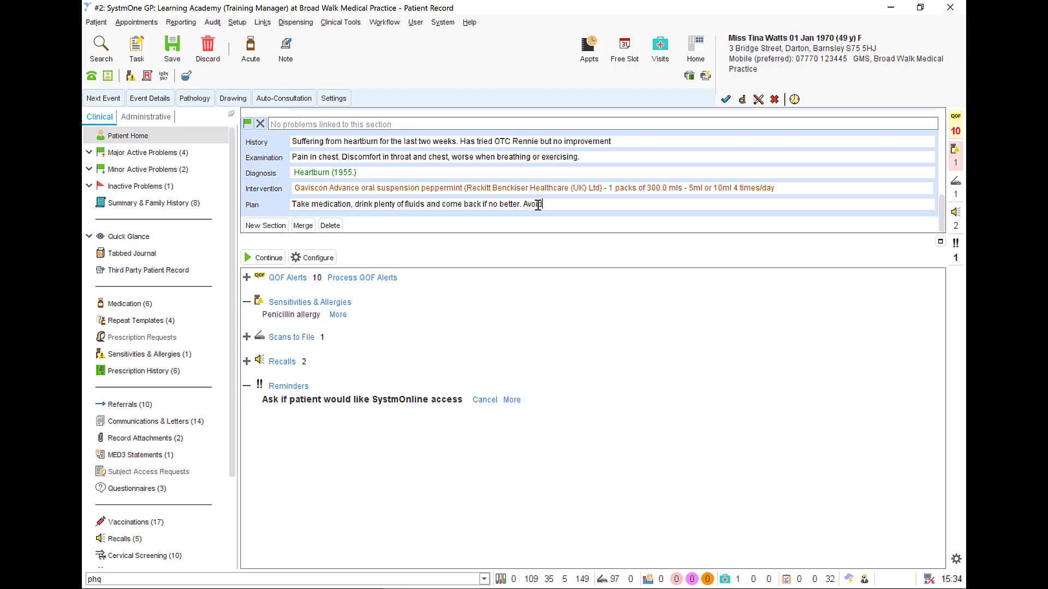
pyautogui.write(' spicy food and alcohol until better')
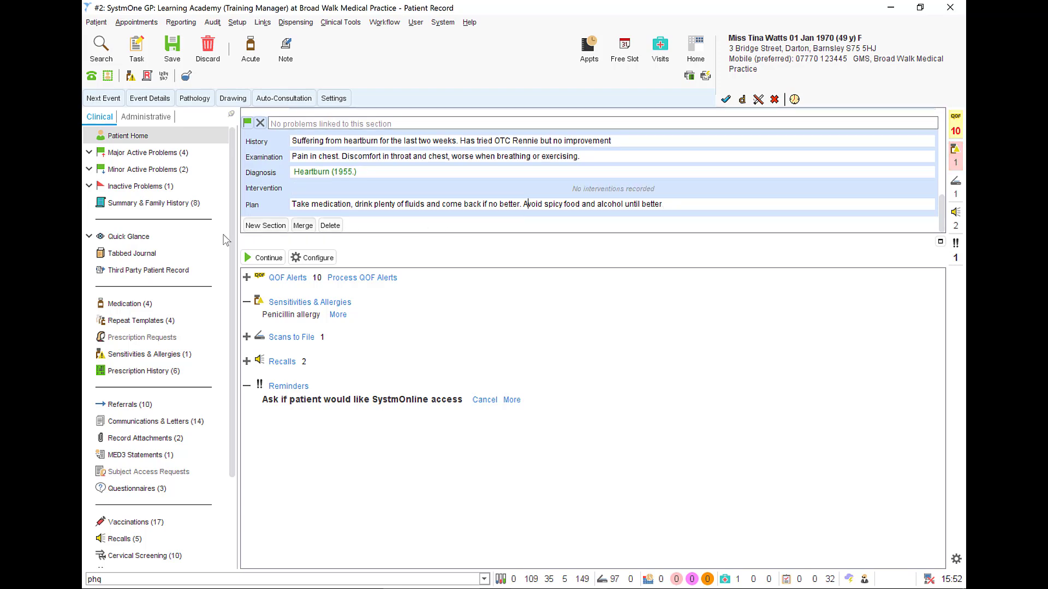
# Step: Review the consultation entry in the Tabbed Journal, and save and close the patient record
pyautogui.click(144, 256)
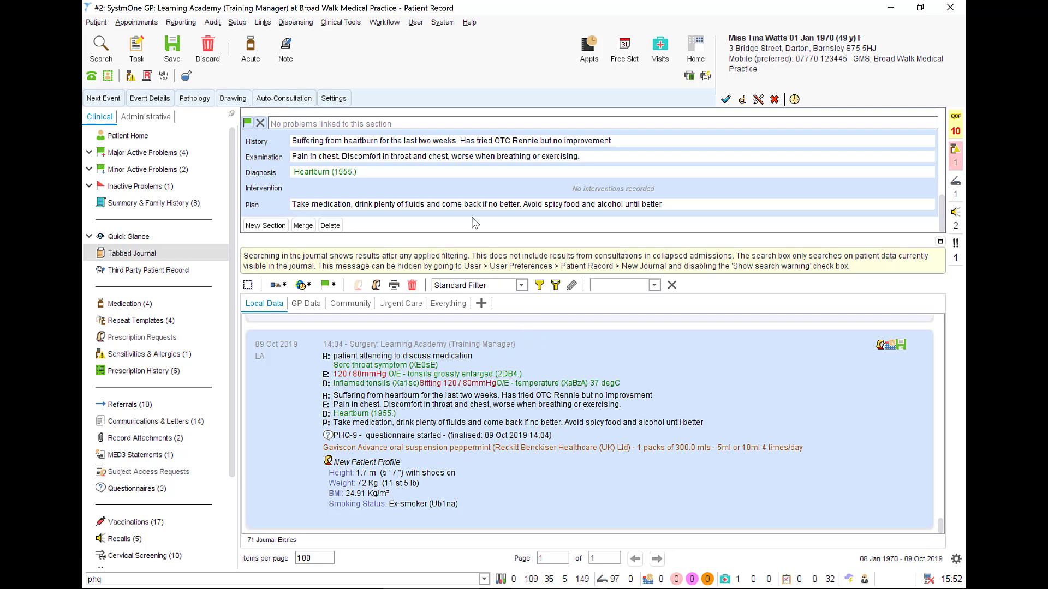
pyautogui.click(173, 46)
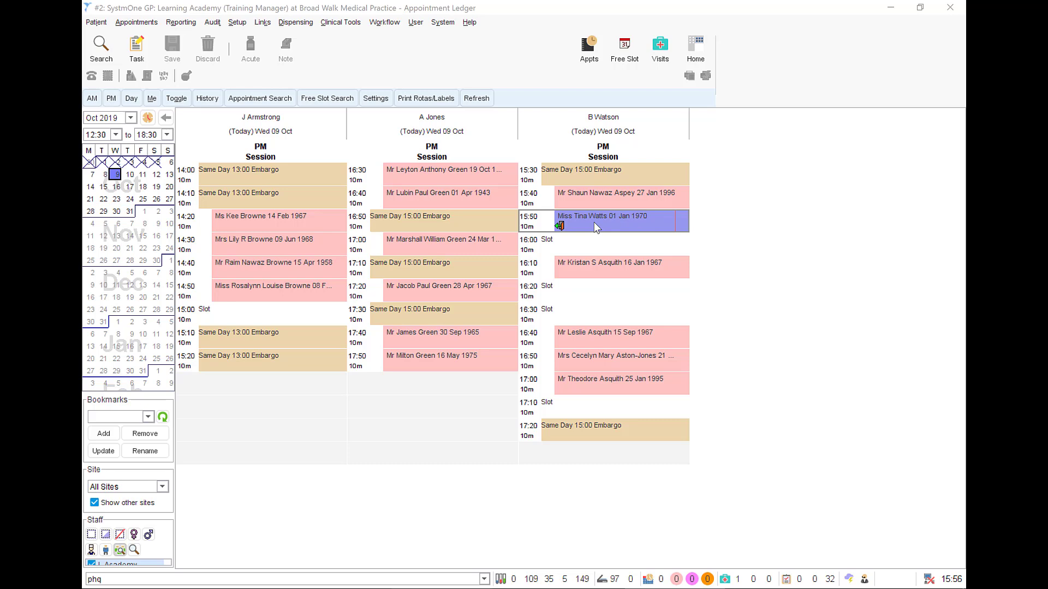
# Step: Check the appointment details and status options of the patient's 15:50 appointment in the ledger
pyautogui.click(602, 271)
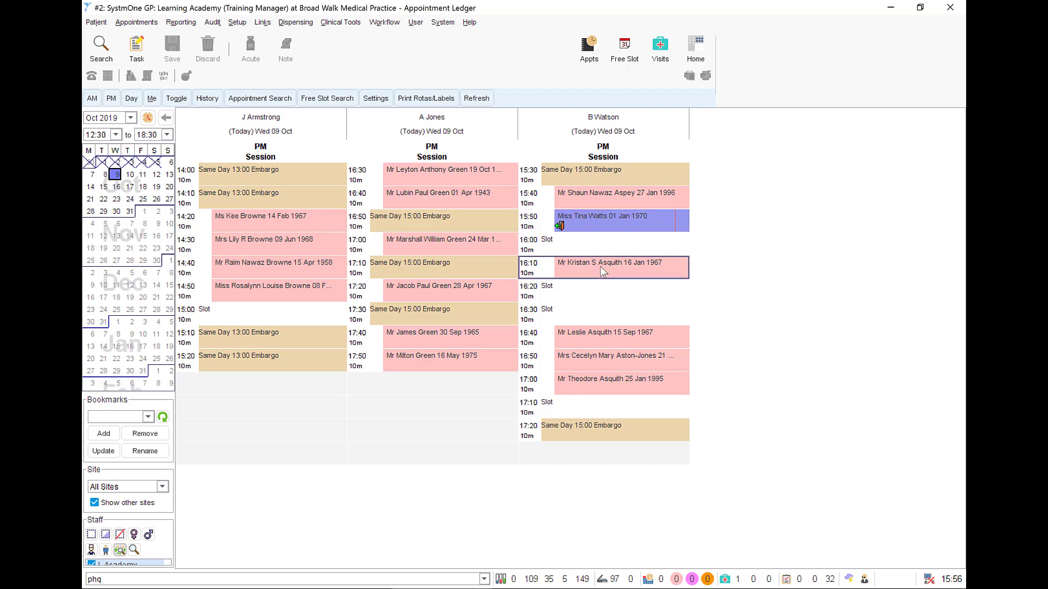
pyautogui.moveTo(601, 223)
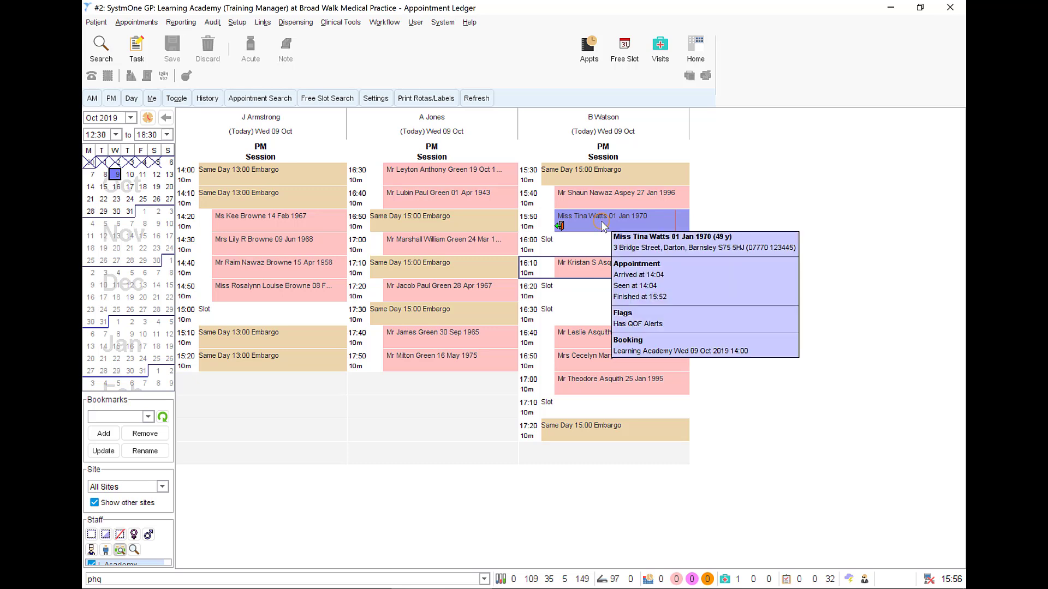
pyautogui.rightClick(601, 222)
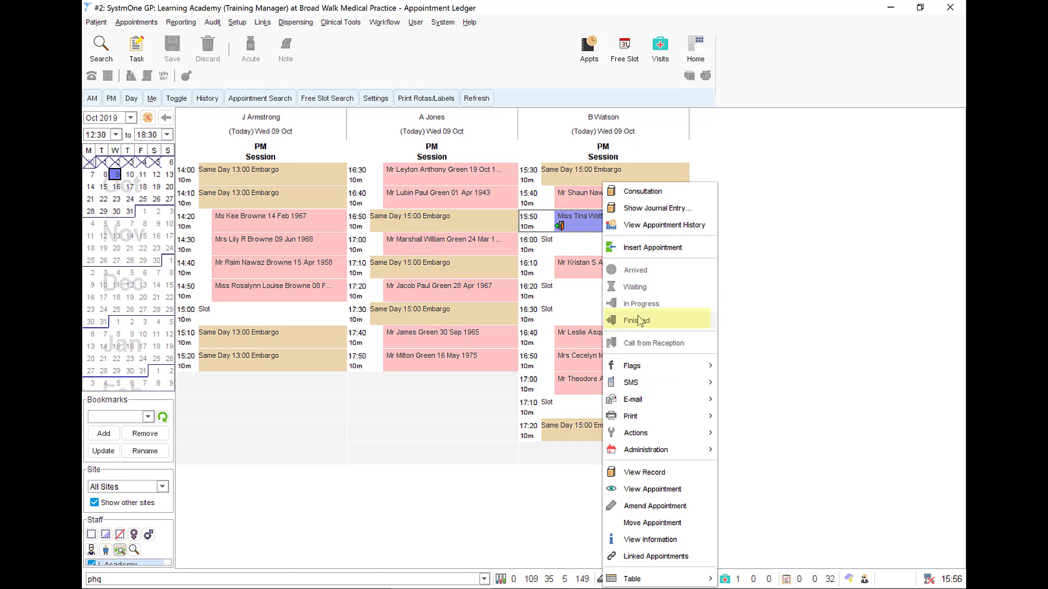
pyautogui.click(582, 264)
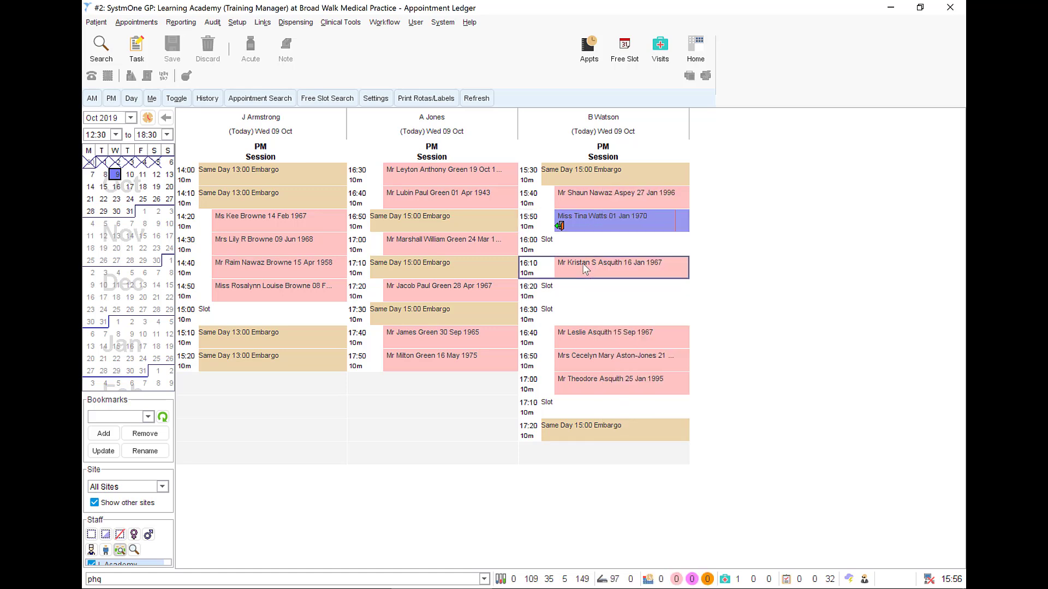